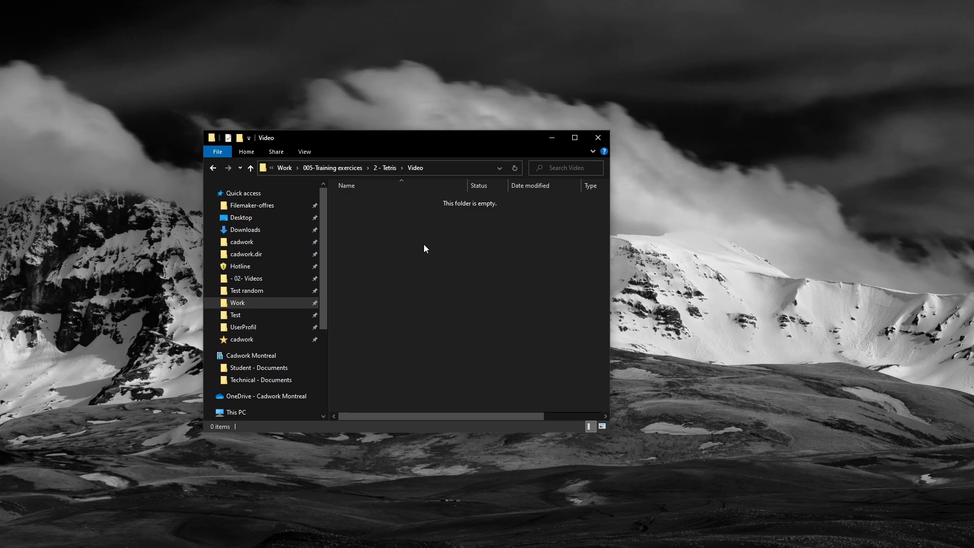
Start a new cadwork 3d file in the Video folder.
right_click(365, 236)
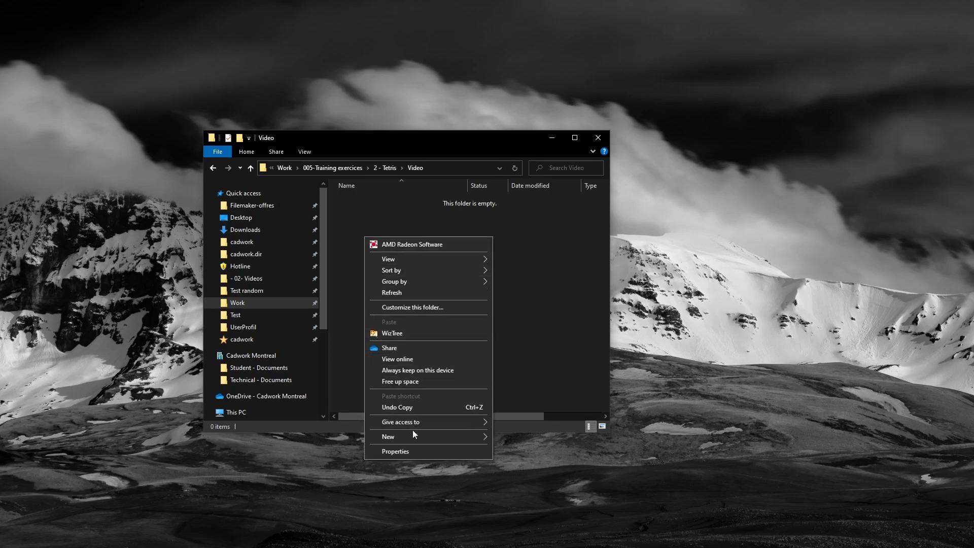
mouse_move(413, 434)
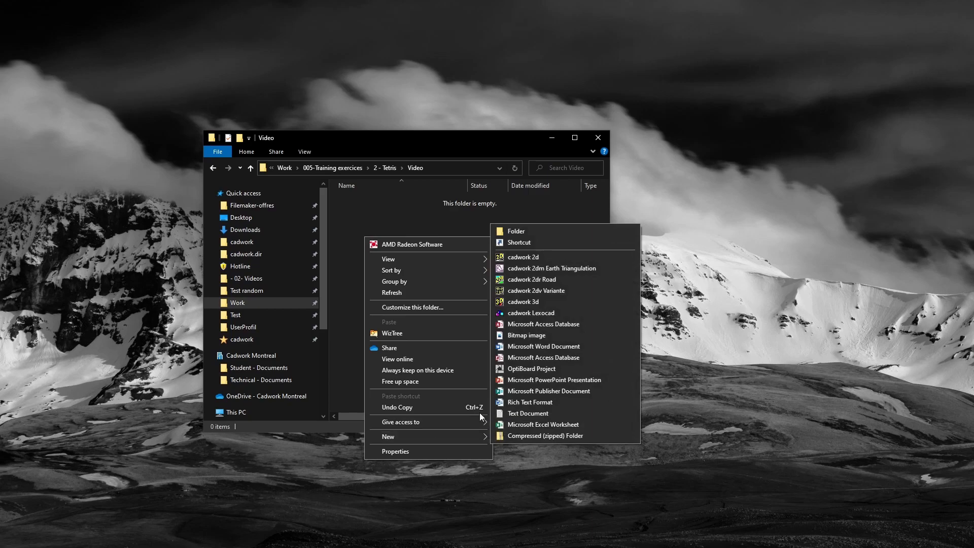
click(533, 304)
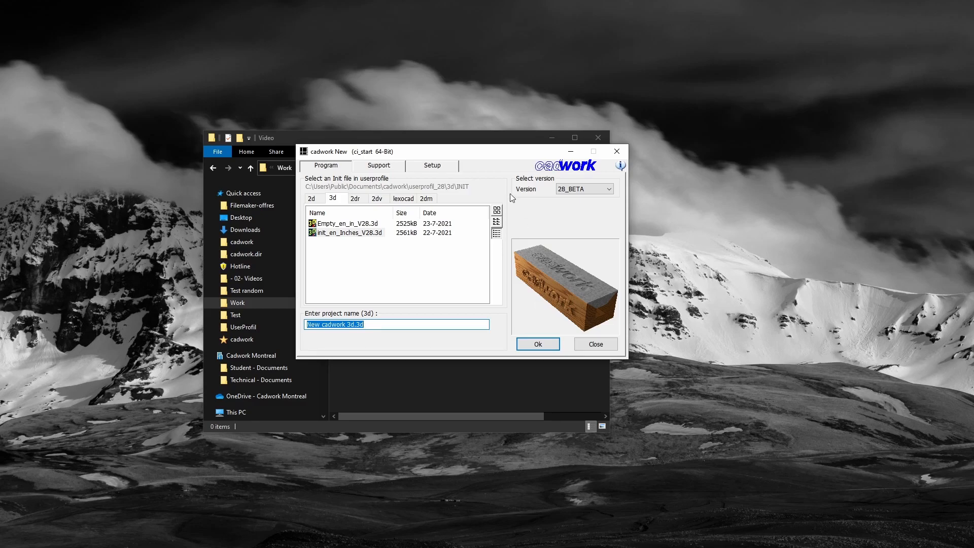
click(315, 199)
click(339, 200)
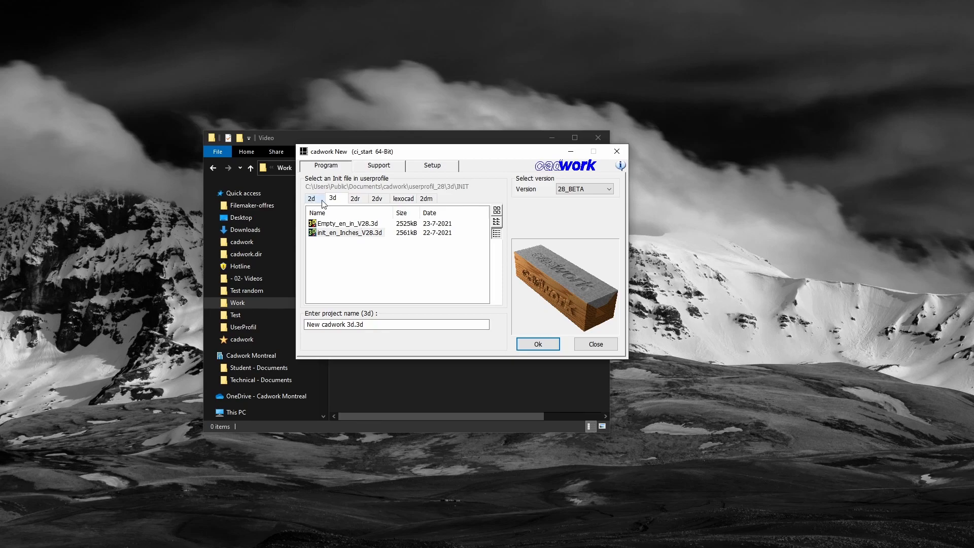
click(355, 199)
click(377, 198)
click(332, 201)
Create the 3D project from the init_en_Inches_V28.3d init file and name it Tetris.
click(345, 237)
triple_click(375, 325)
text(Tetris)
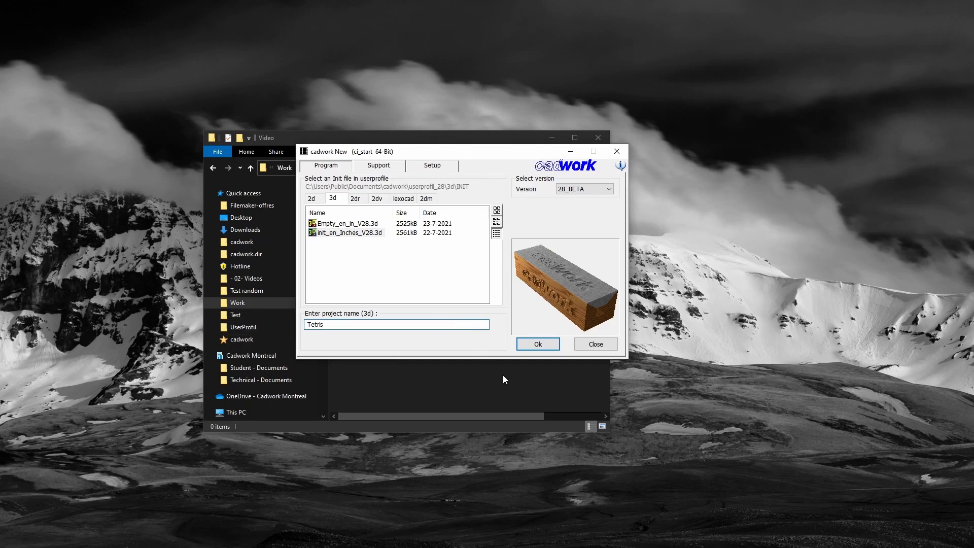
click(546, 345)
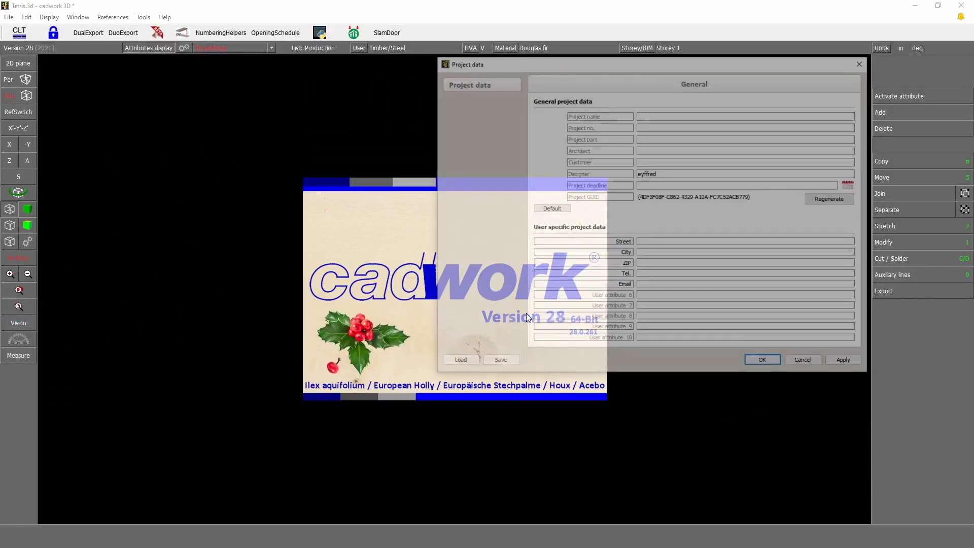
Dismiss the Project data dialog without entering any project information.
drag(600, 65, 784, 86)
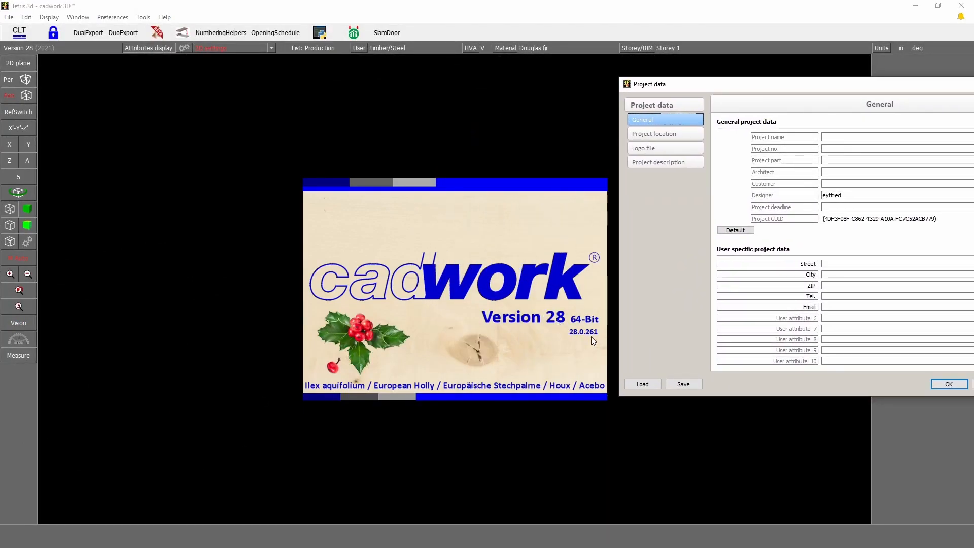
drag(728, 83, 351, 93)
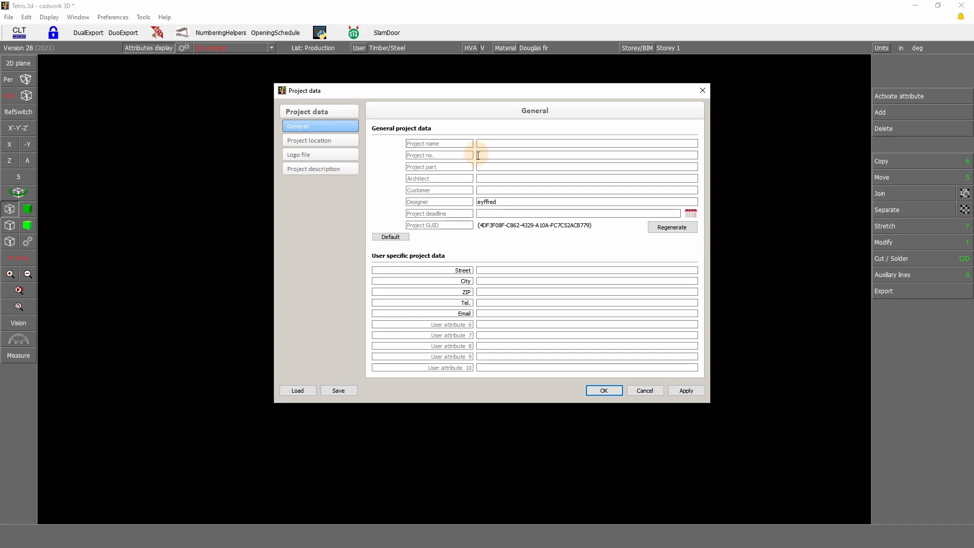
click(503, 153)
click(484, 178)
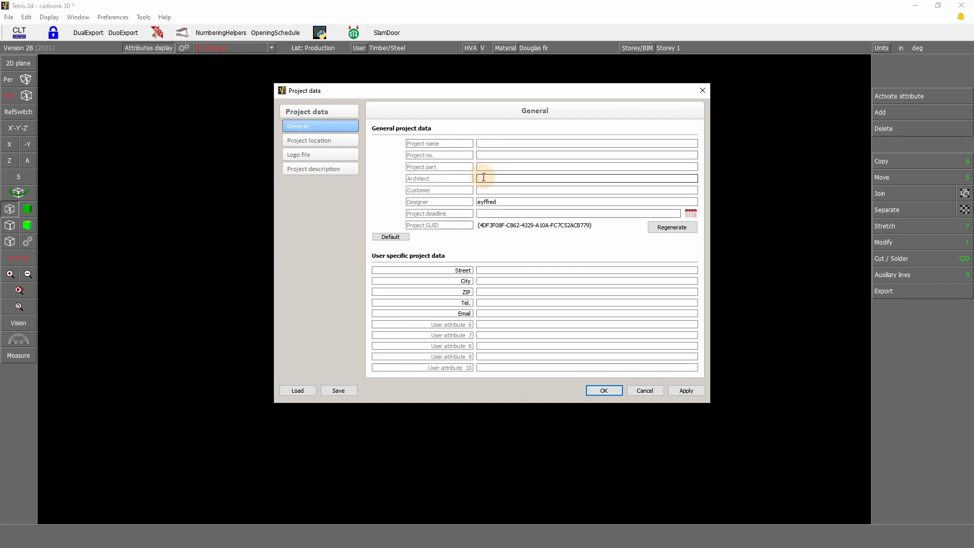
click(488, 189)
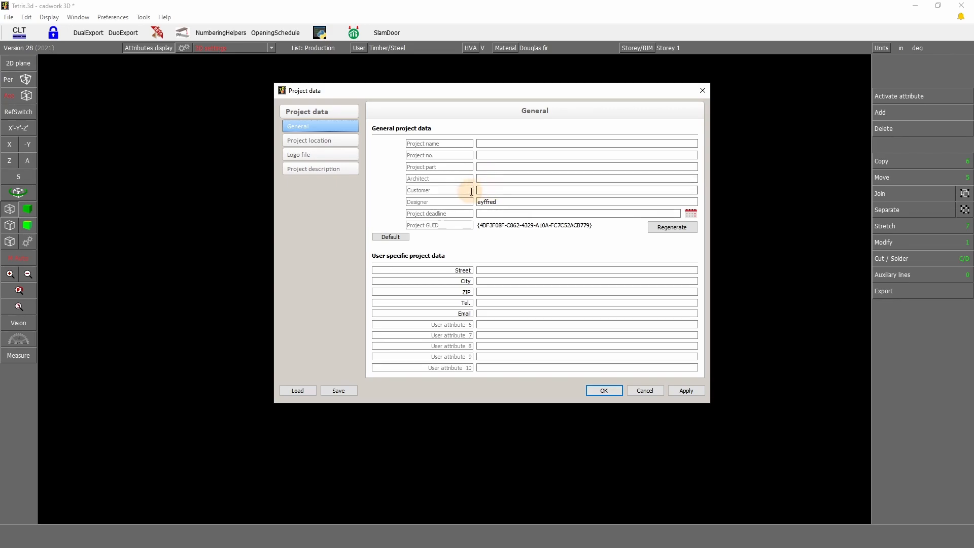
click(649, 392)
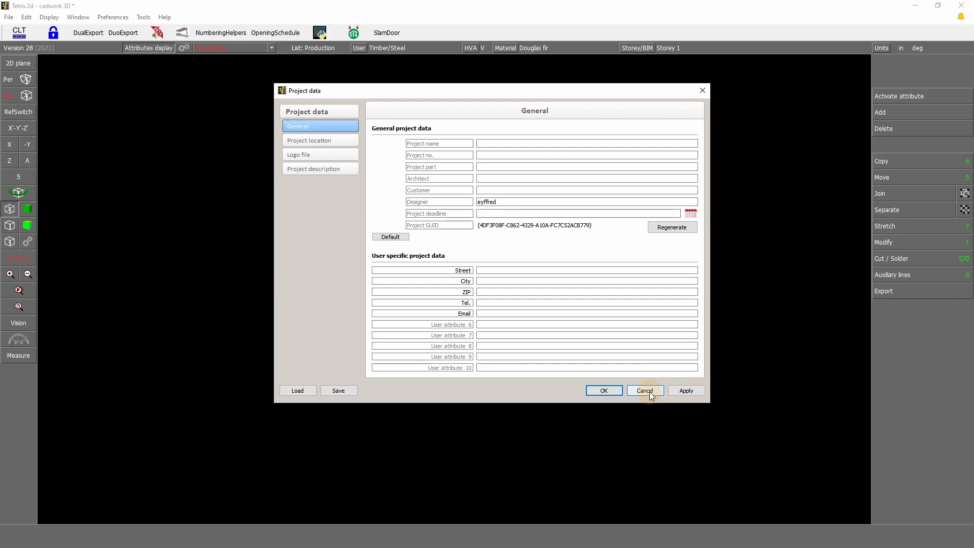
click(649, 392)
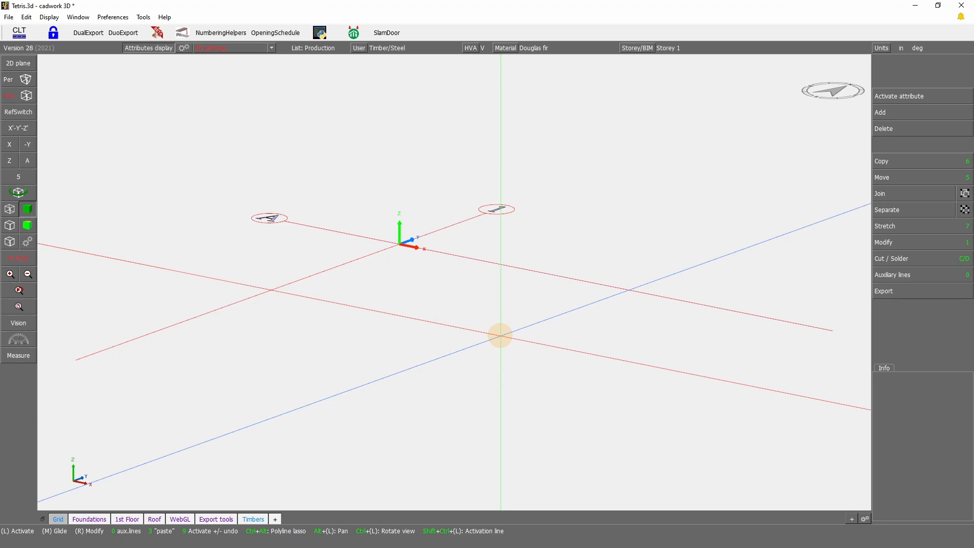
Examine the empty 3D scene around the origin and grid axes A and 1.
middle_drag(446, 183, 451, 282)
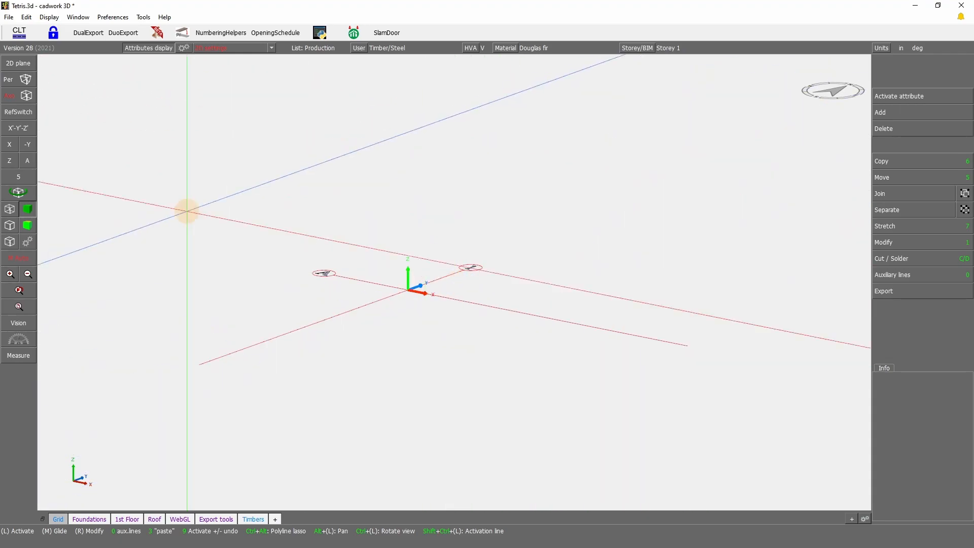
scroll(376, 279, up, 5)
drag(424, 347, 508, 239)
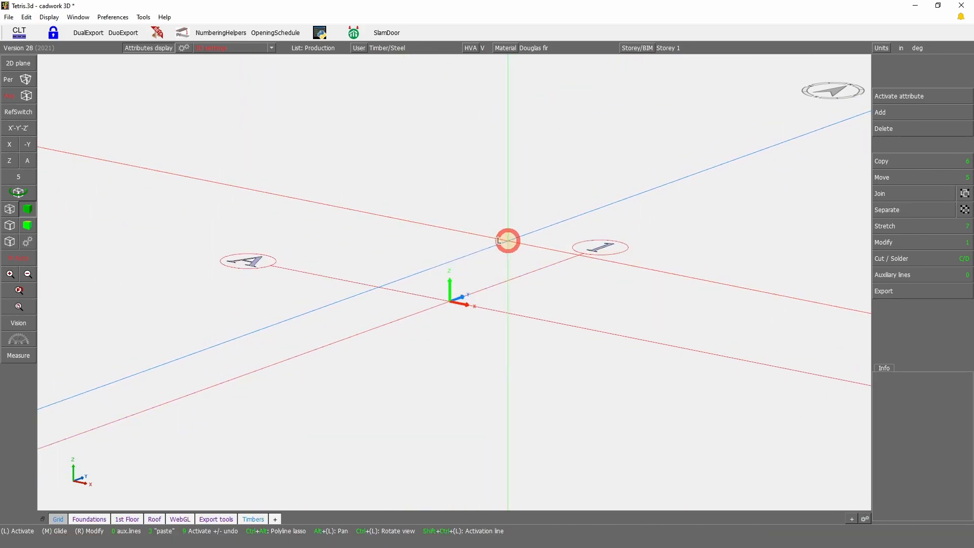
ctrl+drag(468, 299, 451, 282)
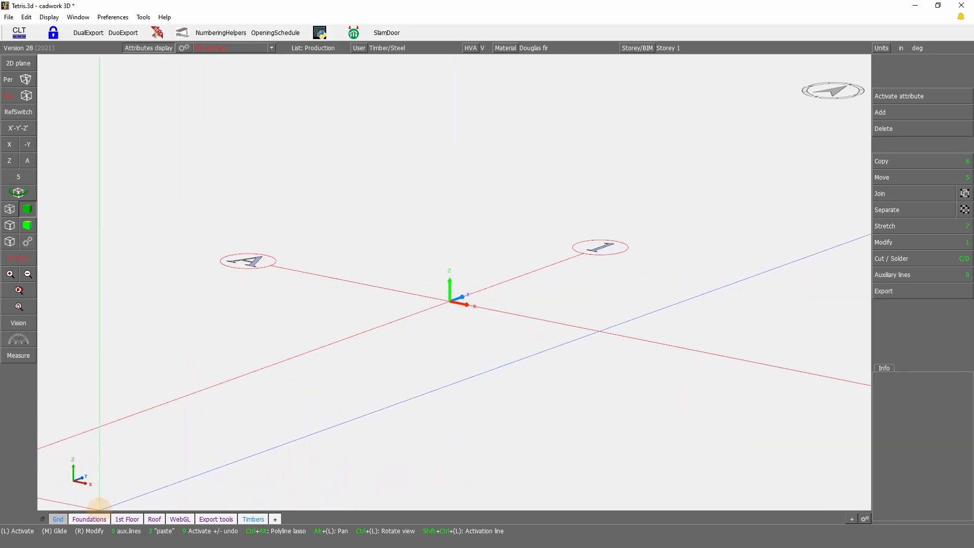
drag(130, 493, 59, 437)
mouse_move(474, 308)
ctrl+mouse_down()
mouse_move(472, 278)
mouse_move(482, 318)
mouse_move(455, 282)
ctrl+mouse_up()
scroll(450, 267, up, 5)
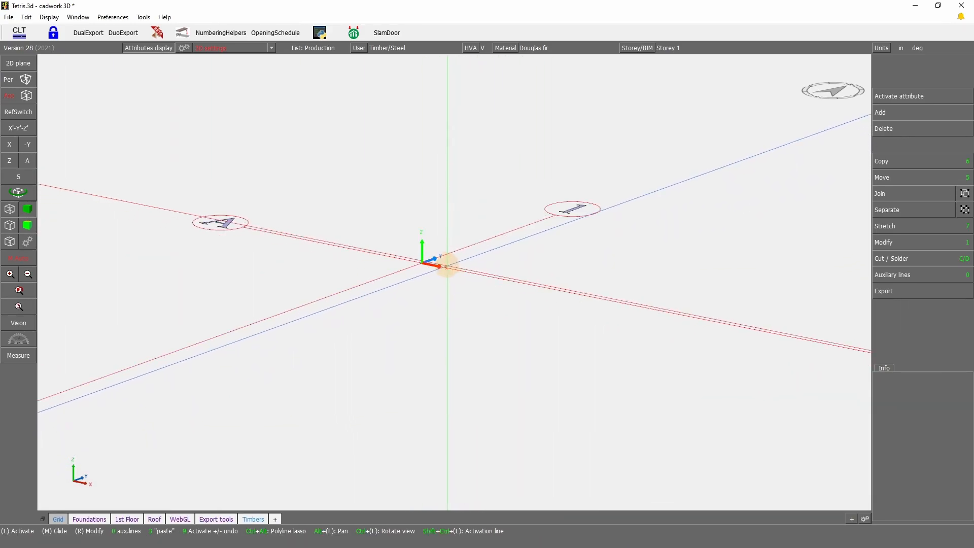
mouse_move(55, 452)
mouse_down()
mouse_move(154, 497)
mouse_move(142, 491)
mouse_up()
mouse_move(447, 274)
ctrl+mouse_down()
mouse_move(452, 280)
mouse_move(434, 227)
mouse_move(454, 276)
mouse_move(526, 319)
mouse_move(100, 57)
mouse_move(0, 432)
ctrl+mouse_up()
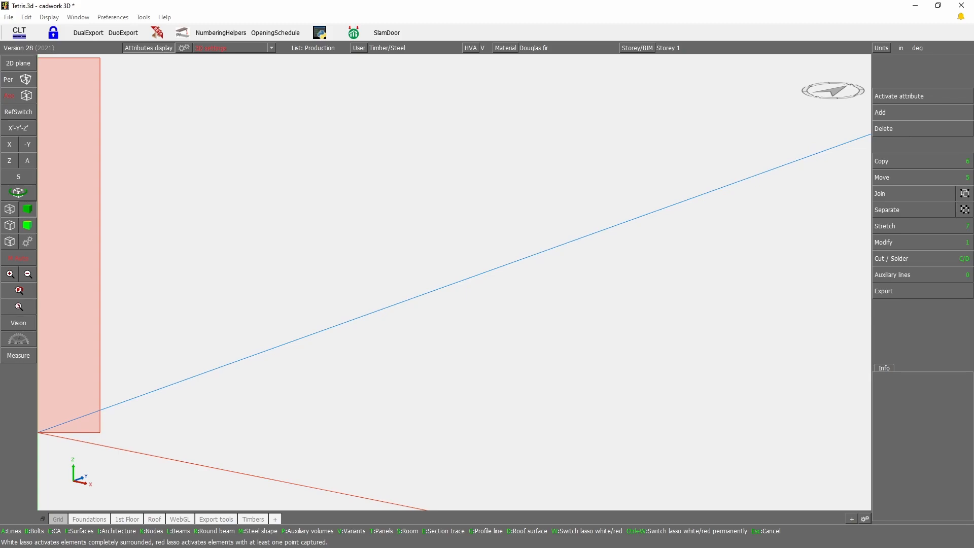
drag(0, 432, 0, 432)
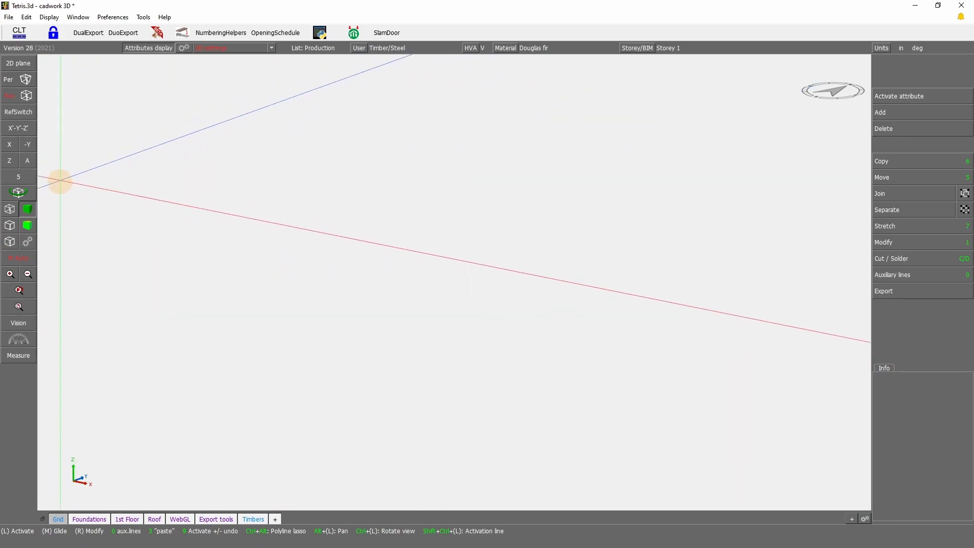
mouse_move(67, 134)
mouse_down()
mouse_move(32, 166)
mouse_move(27, 248)
mouse_up()
click(130, 305)
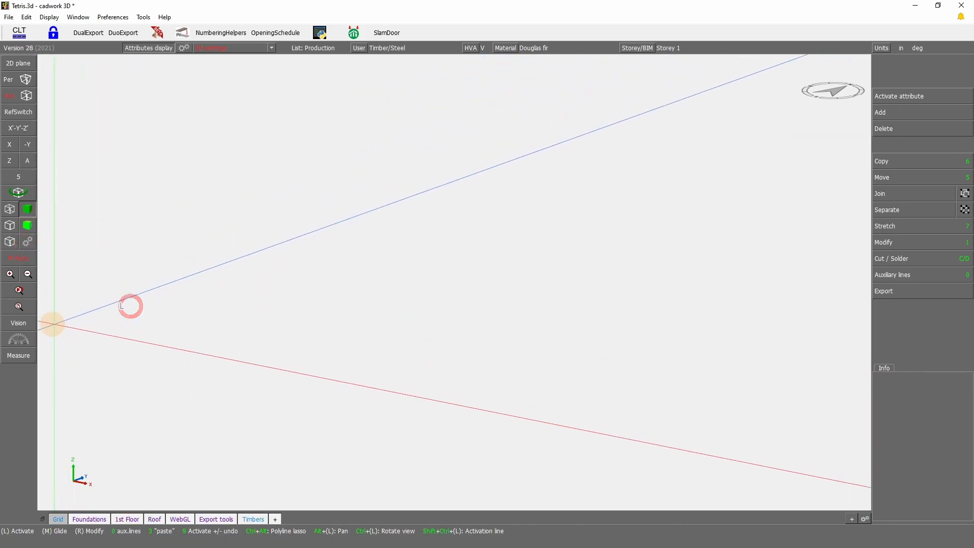
click(29, 322)
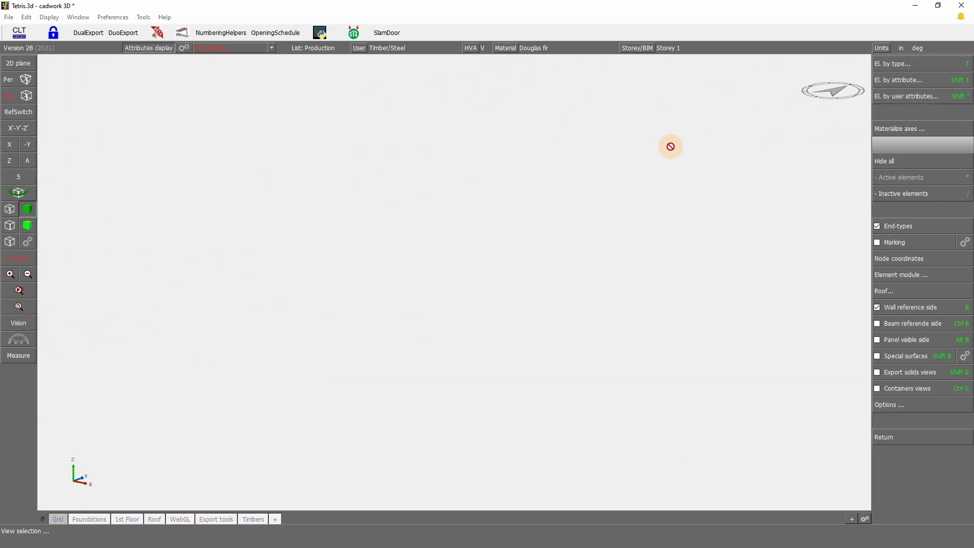
right_click(556, 200)
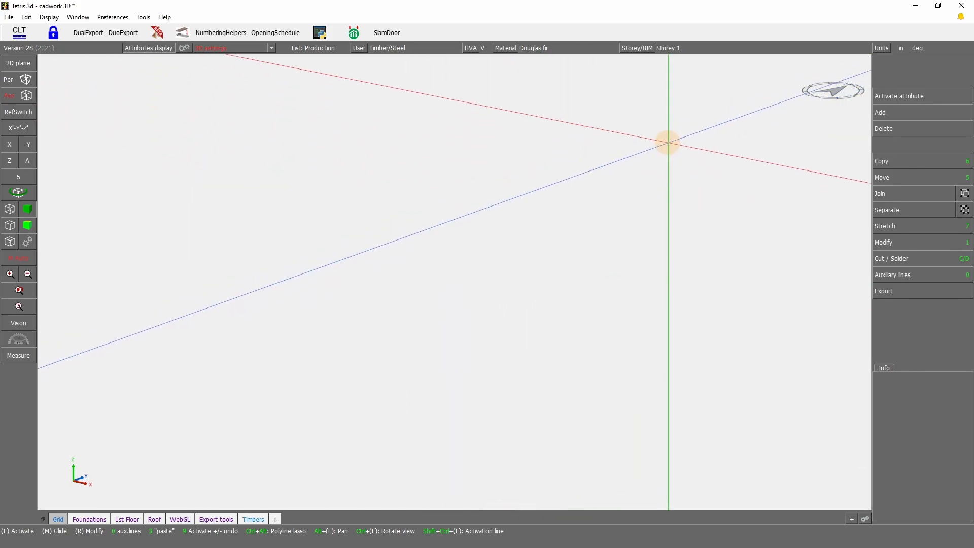
mouse_move(802, 64)
mouse_down()
mouse_move(950, 322)
mouse_move(937, 354)
mouse_up()
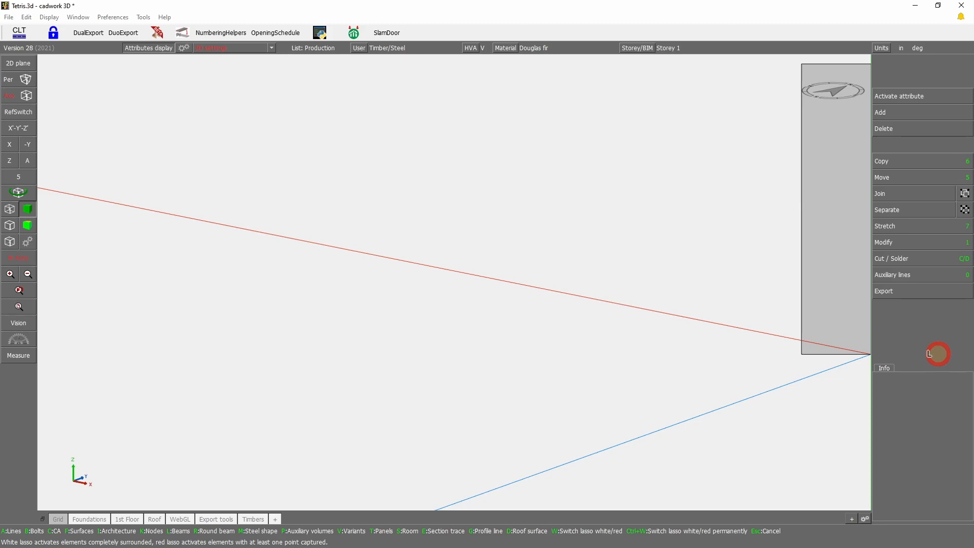
drag(937, 354, 937, 353)
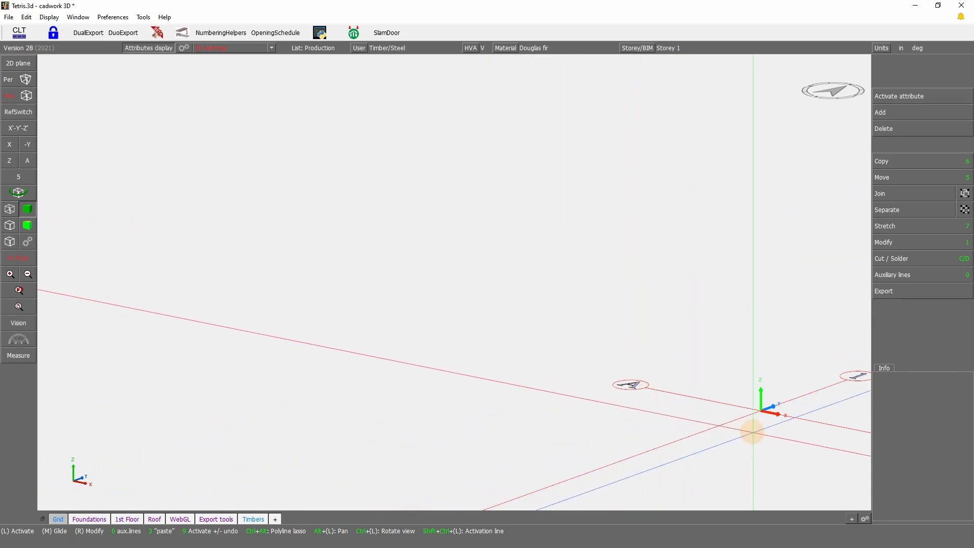
Add the Tetris element from the Training folder of the cadwork catalog.
middle_drag(752, 428, 454, 279)
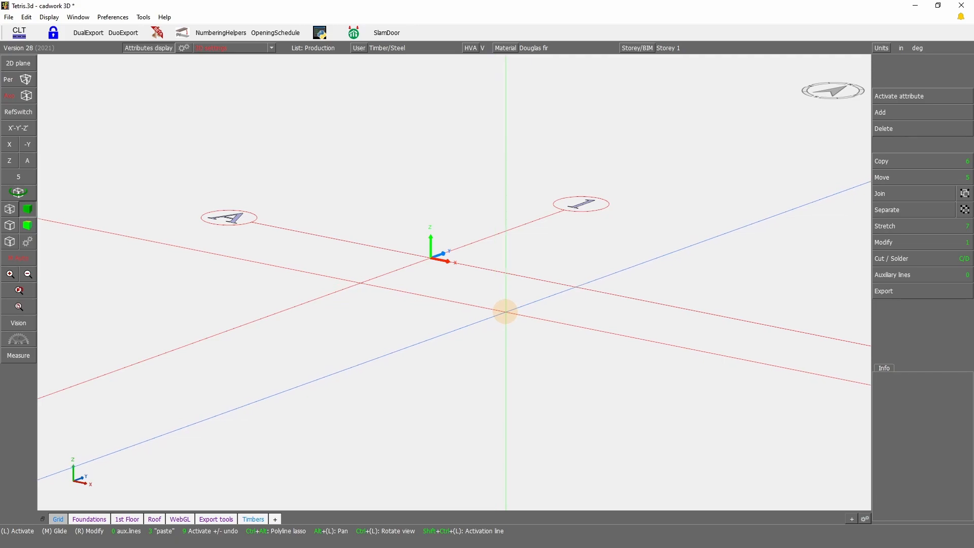
click(905, 114)
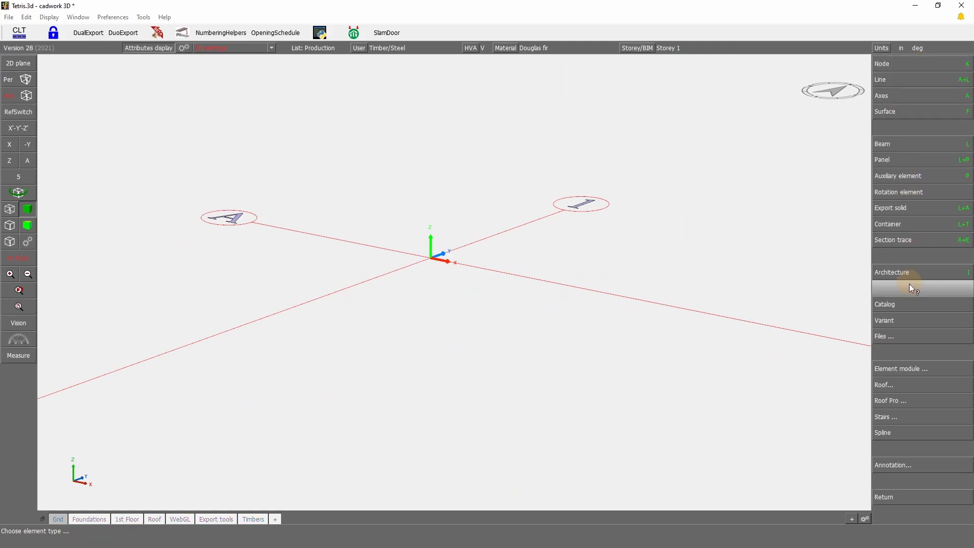
click(908, 301)
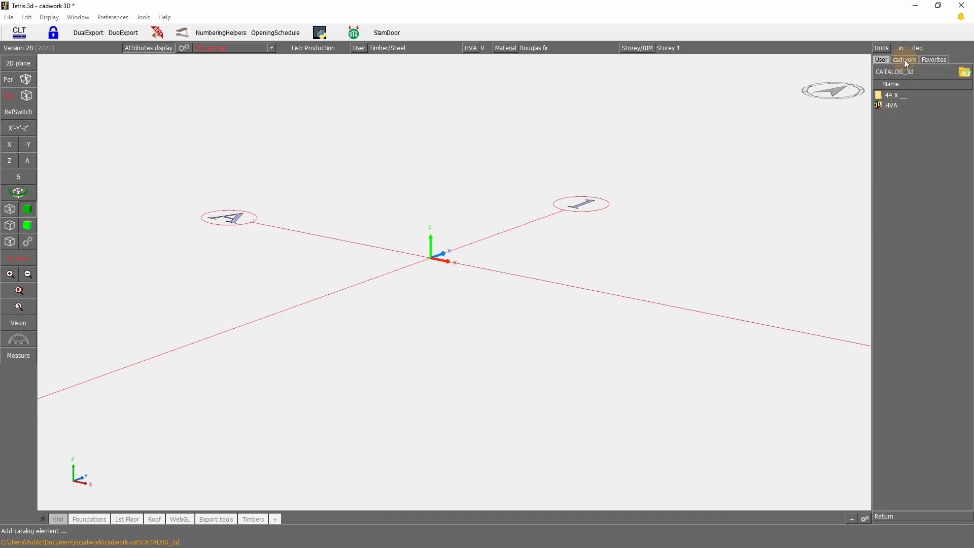
click(905, 60)
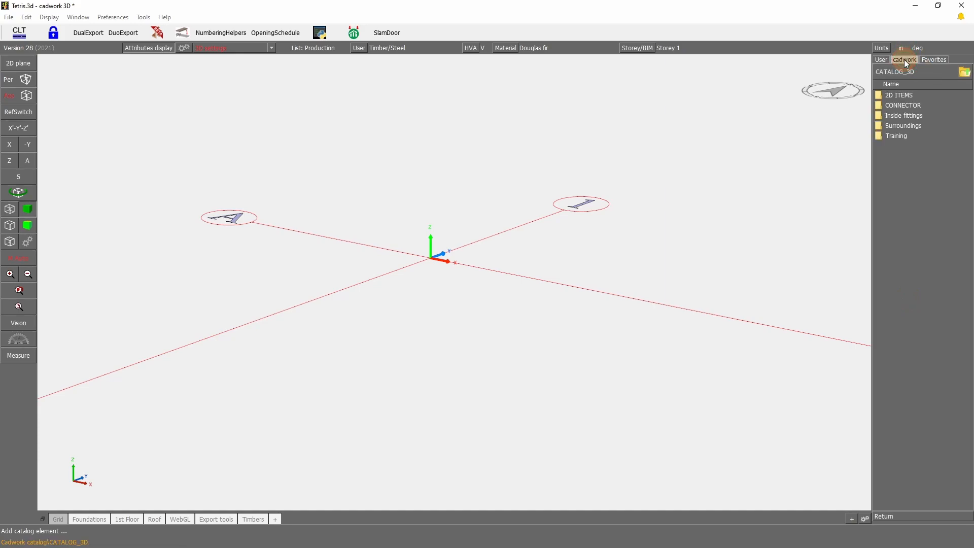
double_click(907, 138)
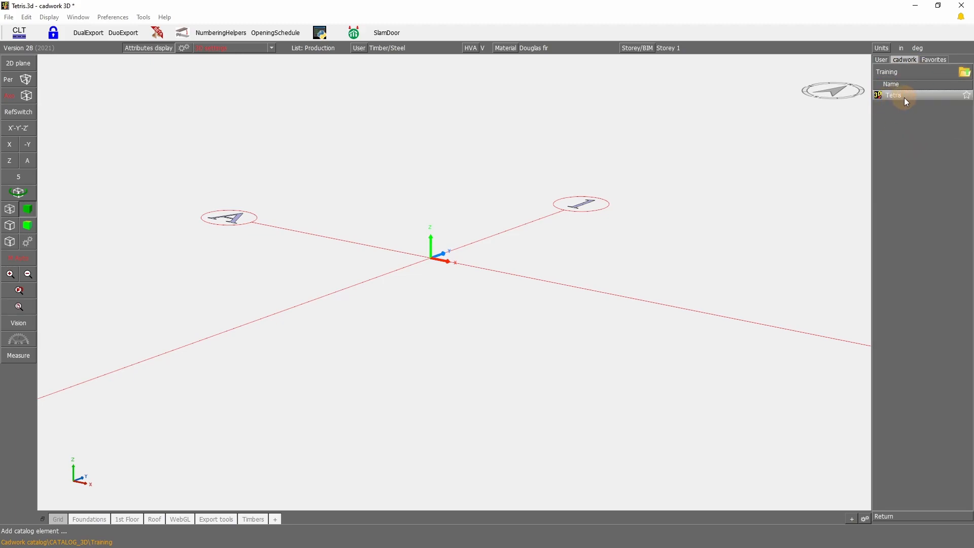
double_click(905, 97)
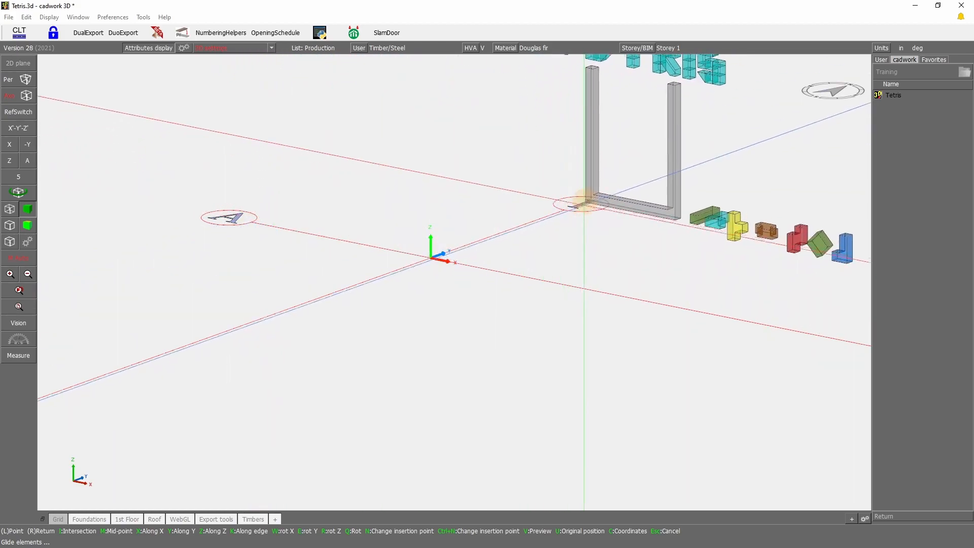
Place the Tetris catalog element at the origin where grid axes A and 1 cross, and finish the insertion.
click(400, 92)
click(400, 114)
click(394, 133)
click(484, 114)
click(682, 169)
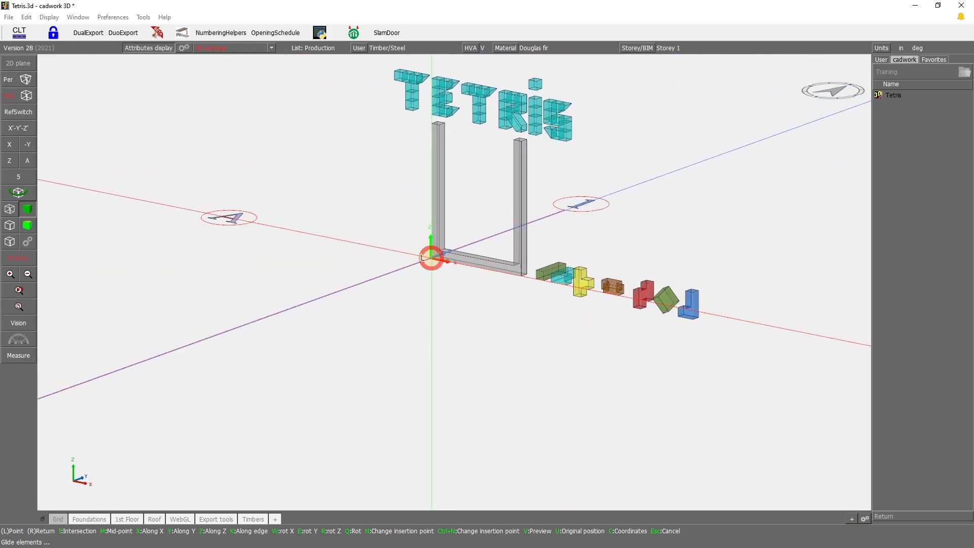
click(431, 258)
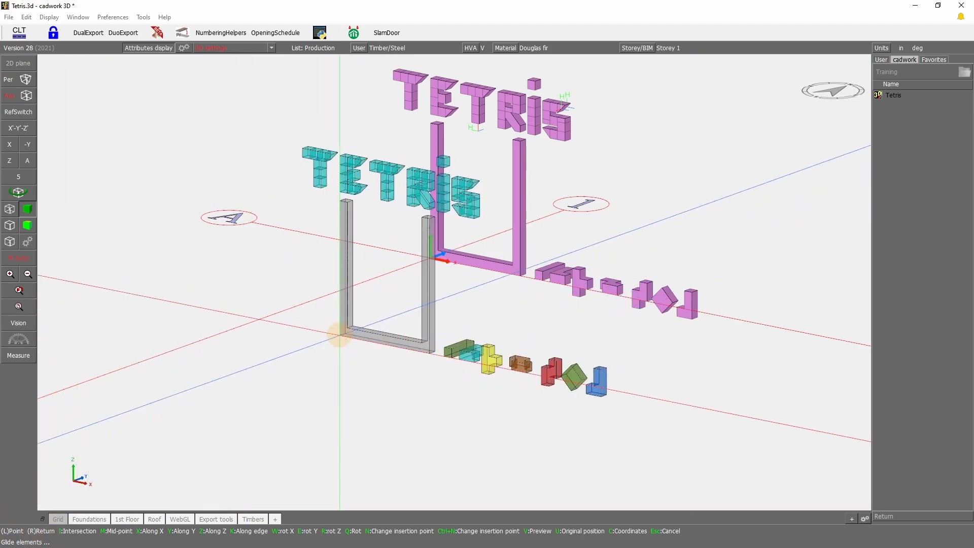
right_click(339, 334)
right_click(721, 170)
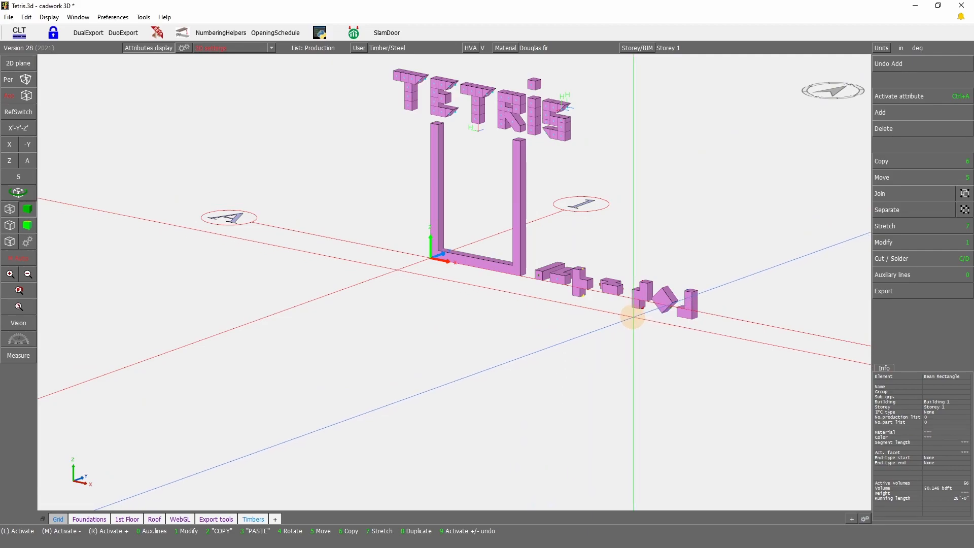
Deactivate the inserted Tetris elements and activate only the dark green beam beside the frame's base.
mouse_move(935, 444)
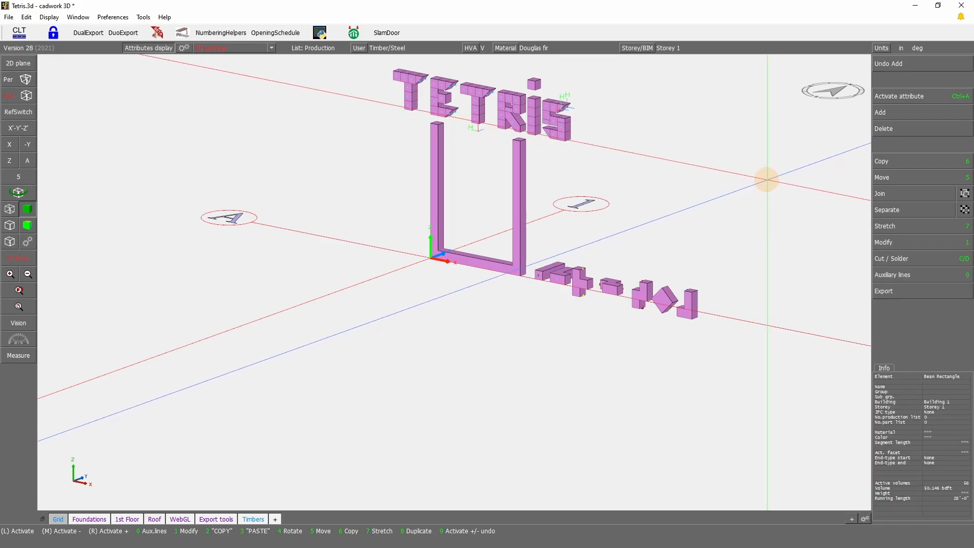
click(753, 160)
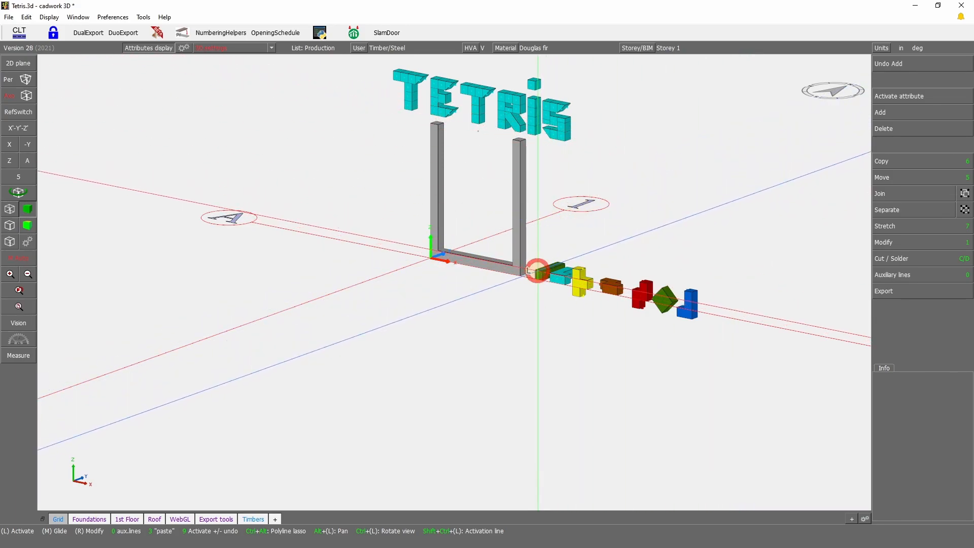
click(536, 270)
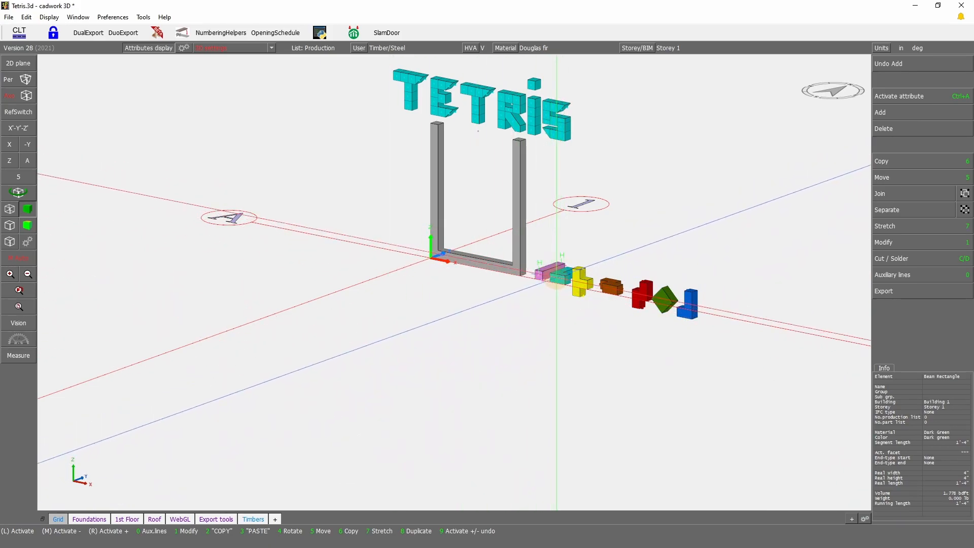
Activate the yellow piece alone, replace it with the red piece alone, and deactivate everything.
click(581, 280)
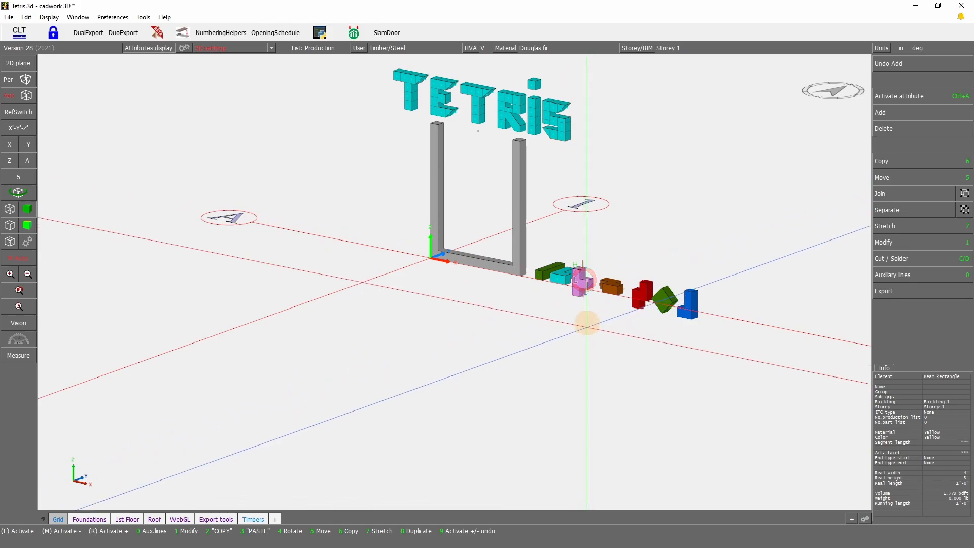
click(639, 293)
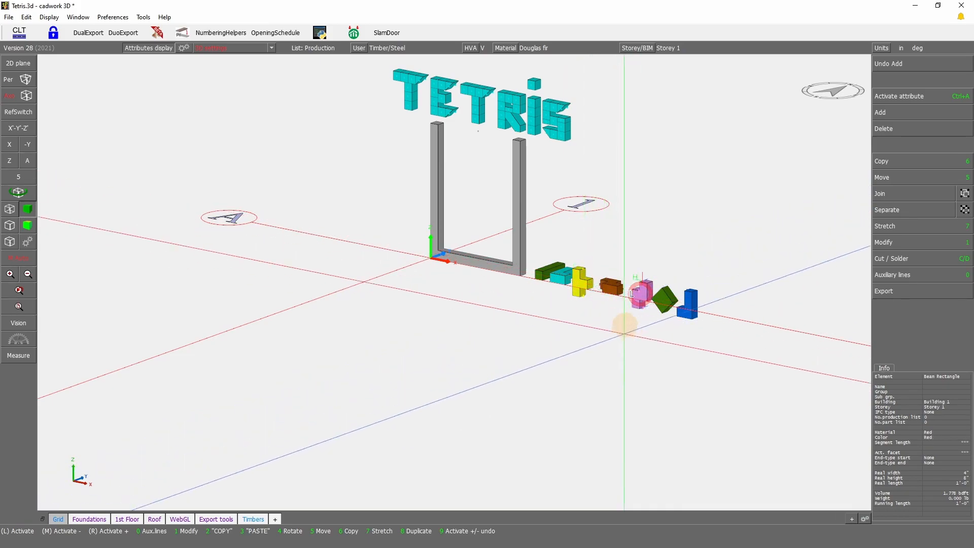
click(641, 243)
click(614, 220)
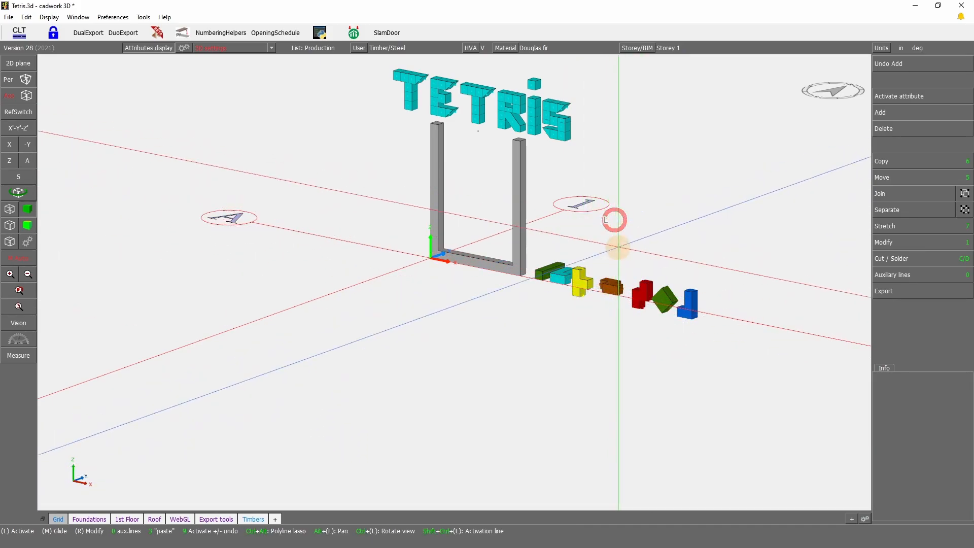
Activate the dark green beam, add the cyan, yellow and brown pieces to the activation, and remove only the yellow piece from it.
click(639, 291)
click(540, 272)
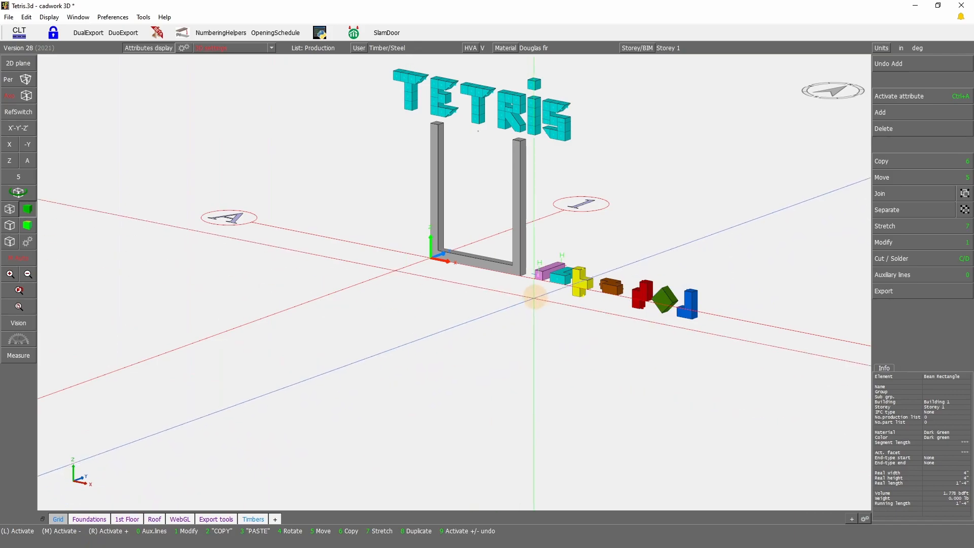
right_click(552, 272)
right_click(560, 275)
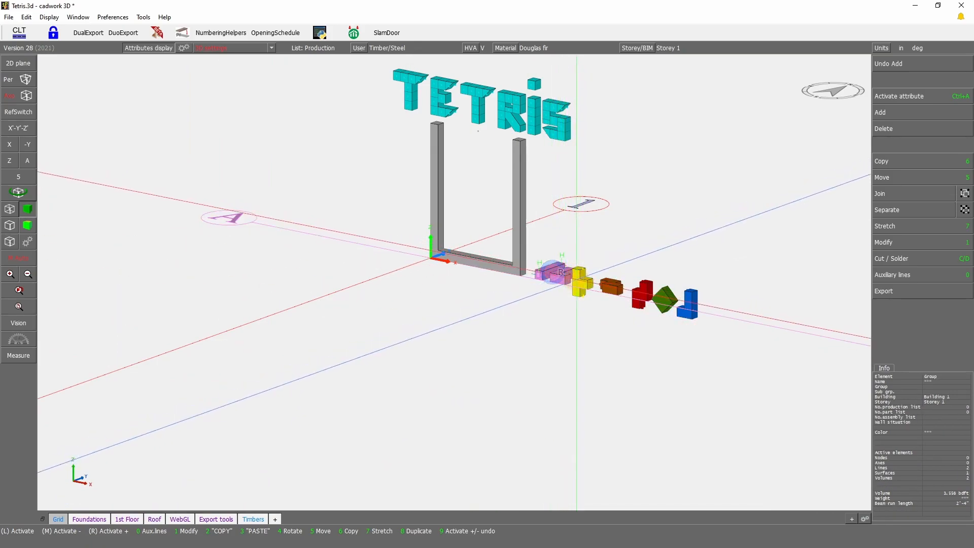
right_click(579, 281)
right_click(612, 284)
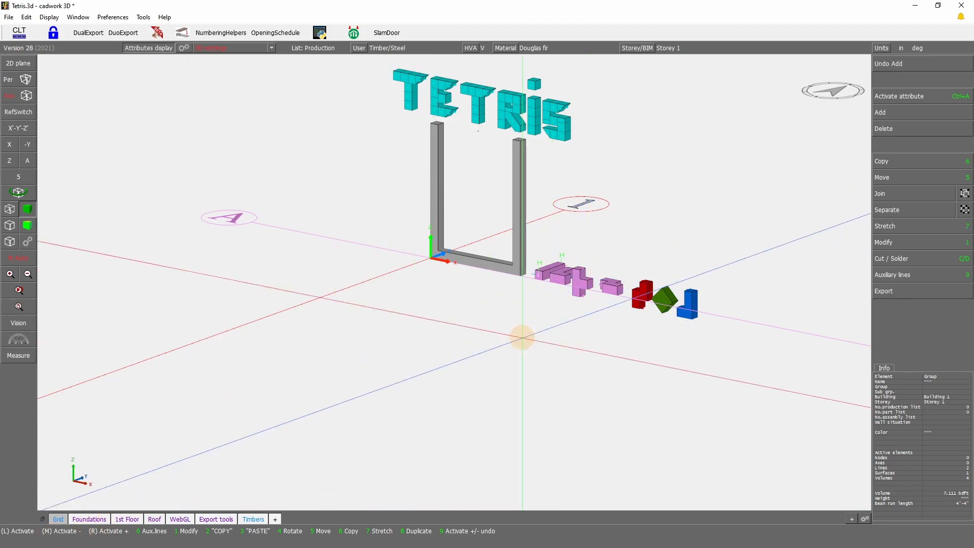
middle_click(577, 284)
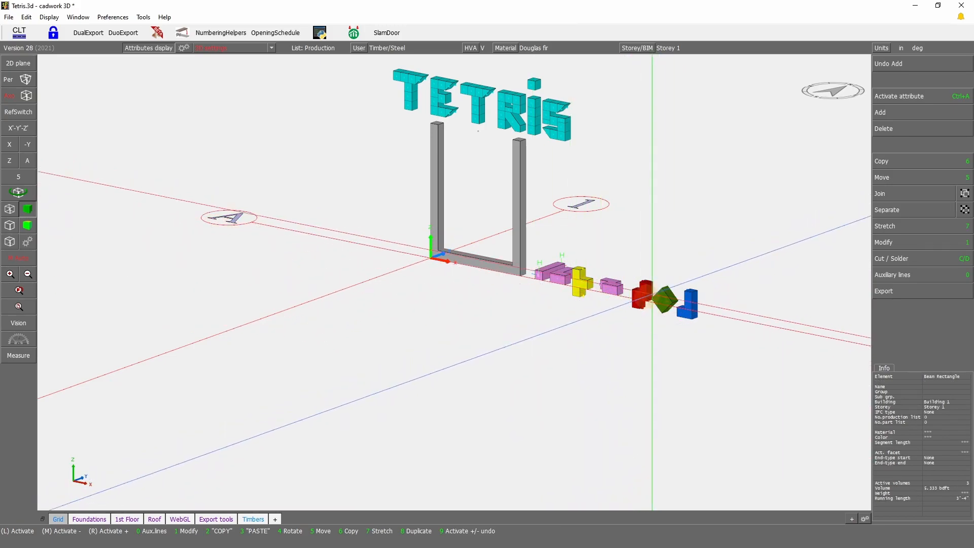
Activate the red, tilted green and blue pieces together, remove the green piece from the activation, and deactivate everything.
click(641, 290)
right_click(664, 300)
right_click(692, 295)
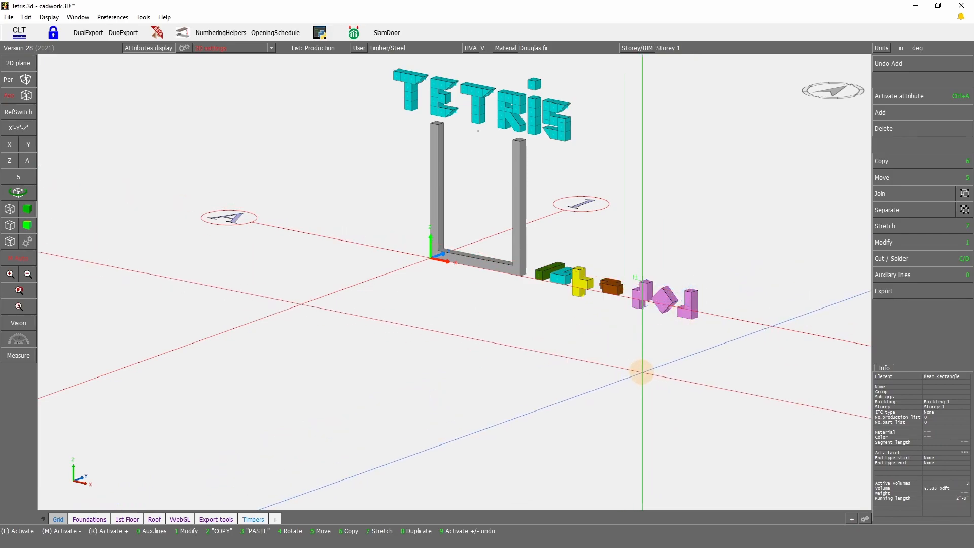
middle_click(665, 299)
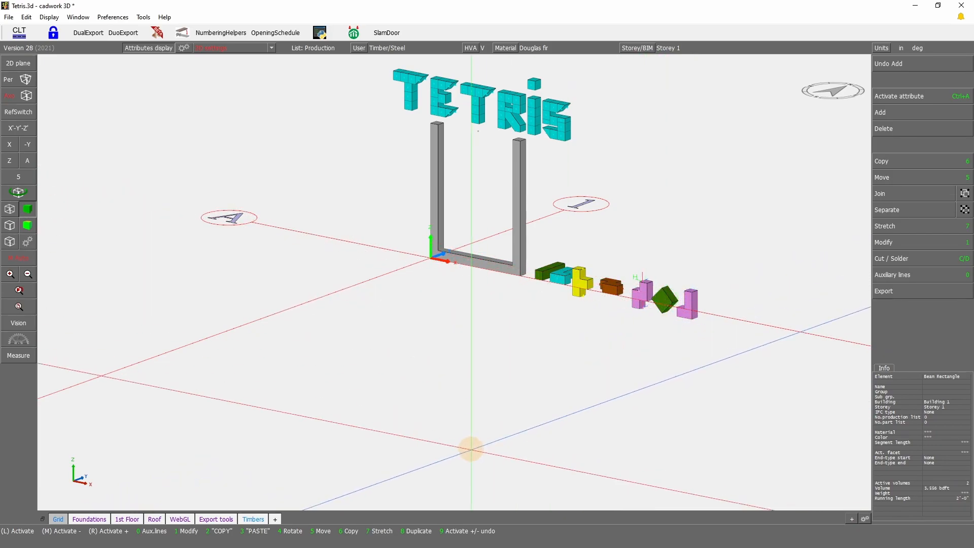
click(660, 401)
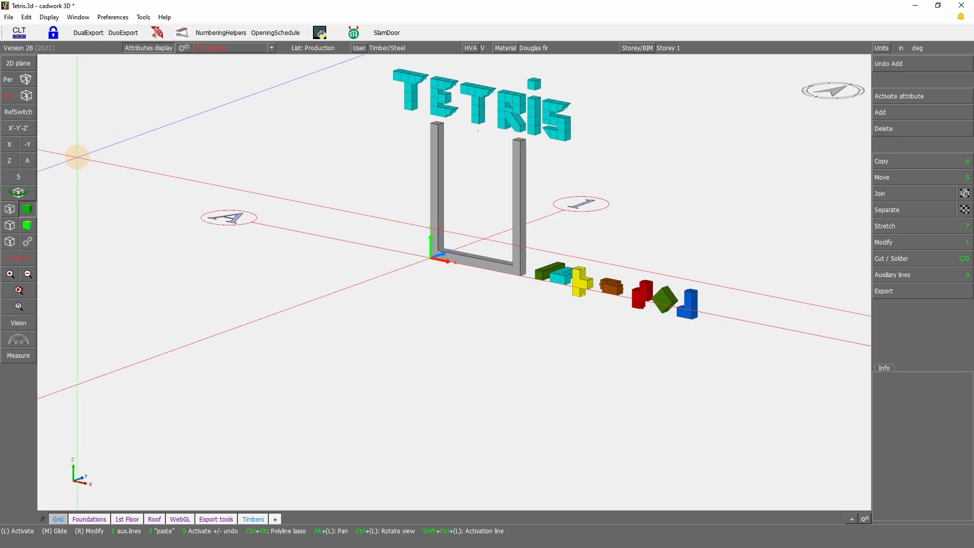
Examine the Tetris model along the X axis, from above along Z and in axonometric view, including the cyan lettering up close.
click(10, 146)
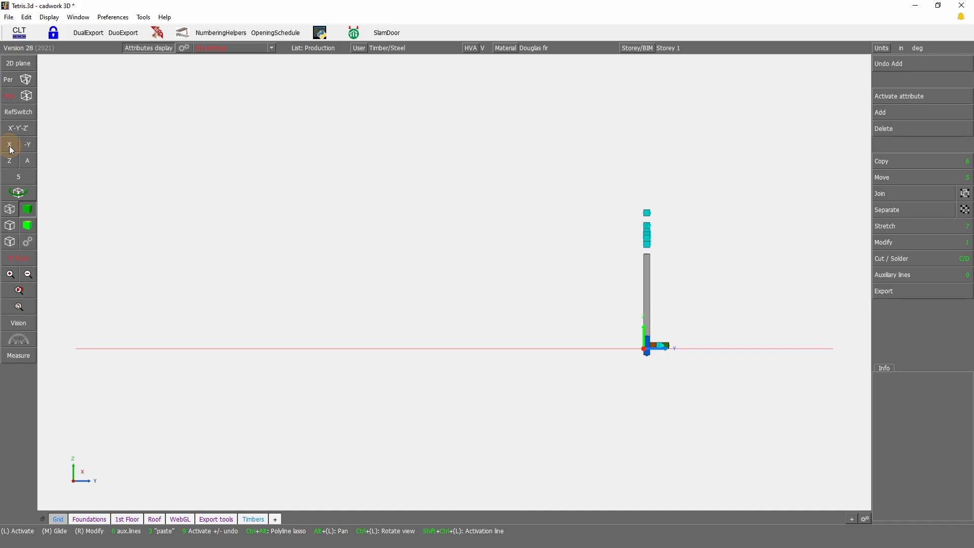
click(9, 164)
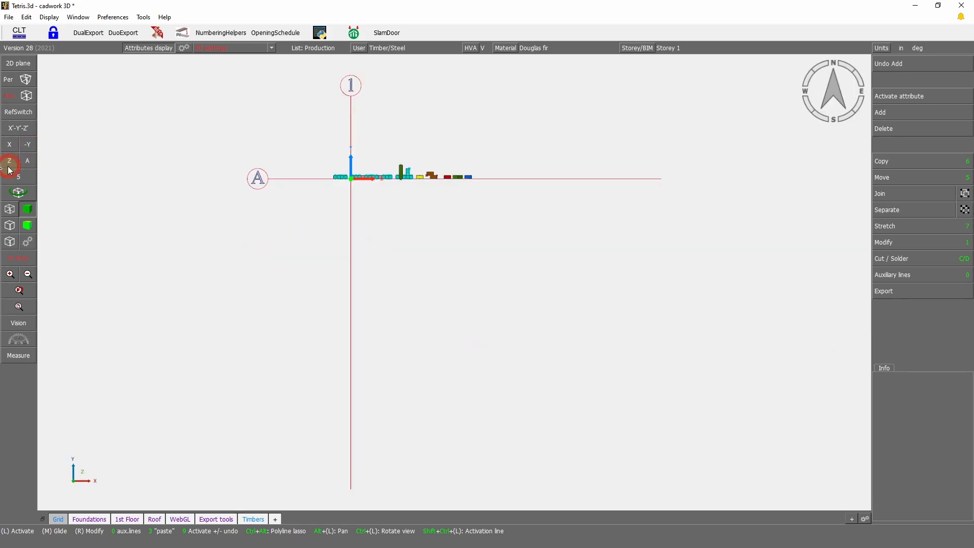
click(32, 160)
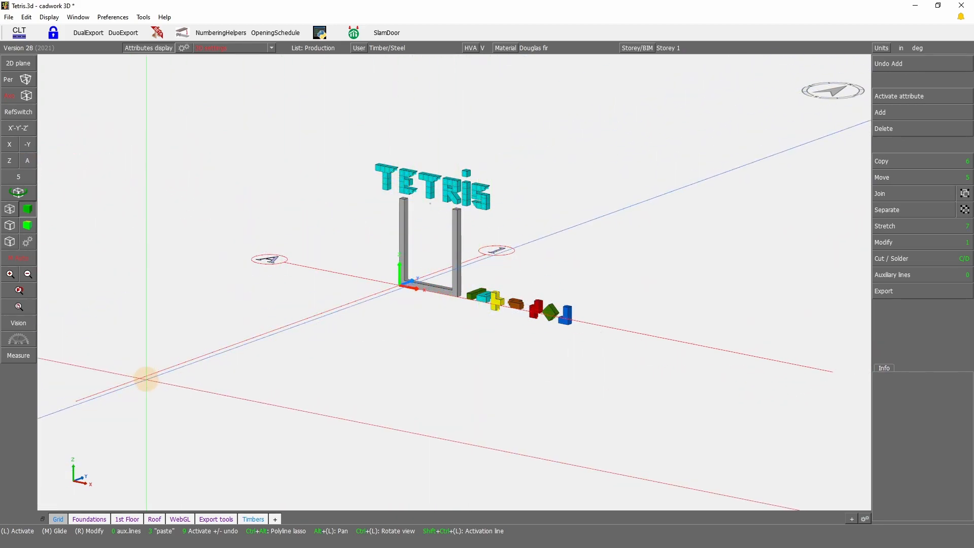
click(10, 146)
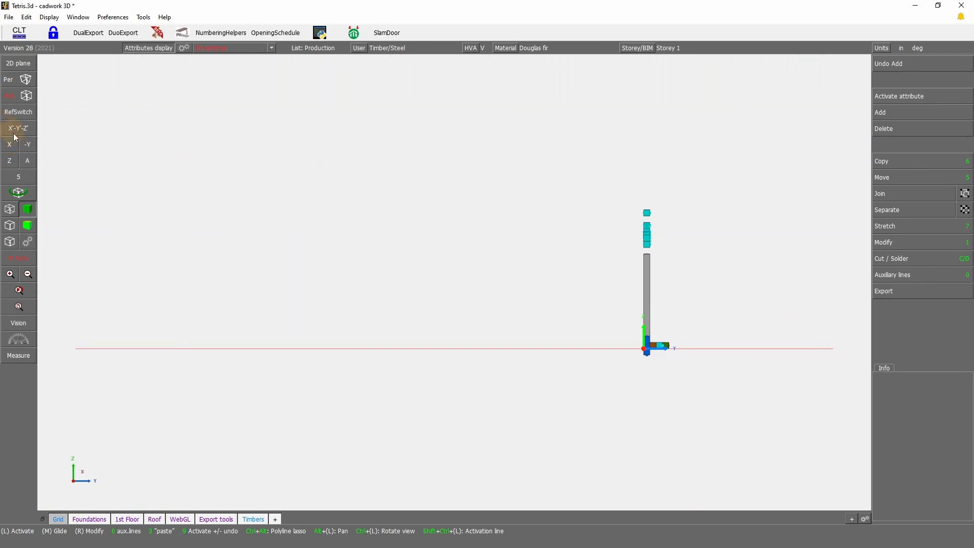
click(31, 161)
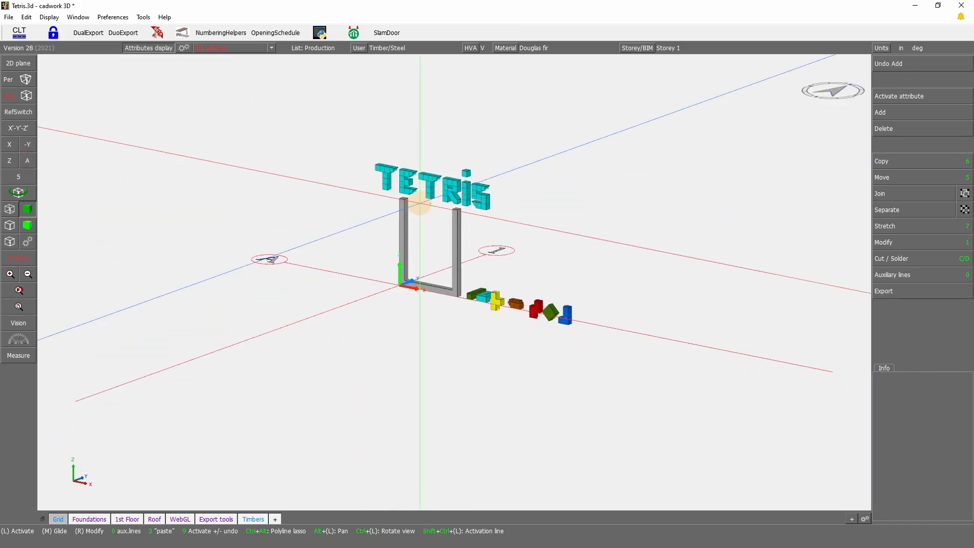
scroll(423, 195, up, 2)
scroll(454, 280, down, 2)
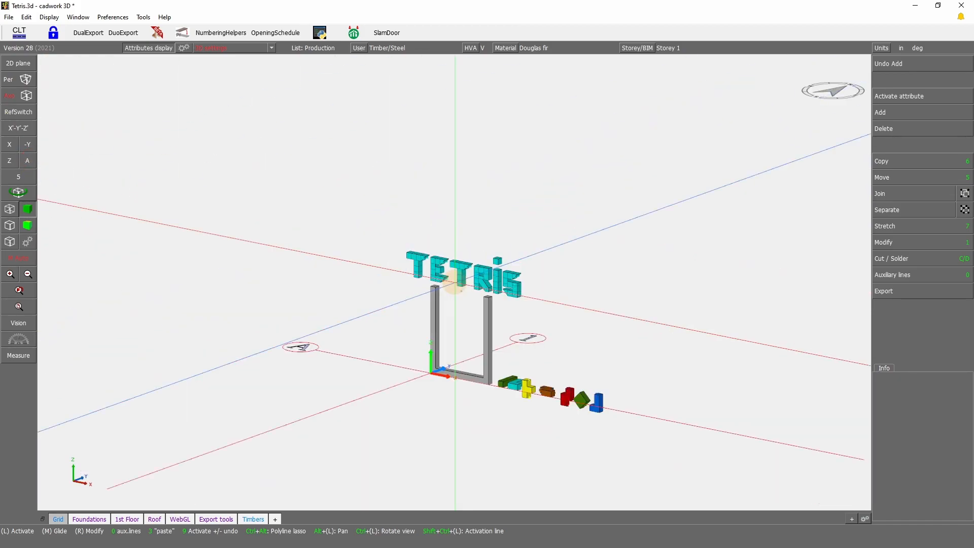
scroll(453, 282, up, 5)
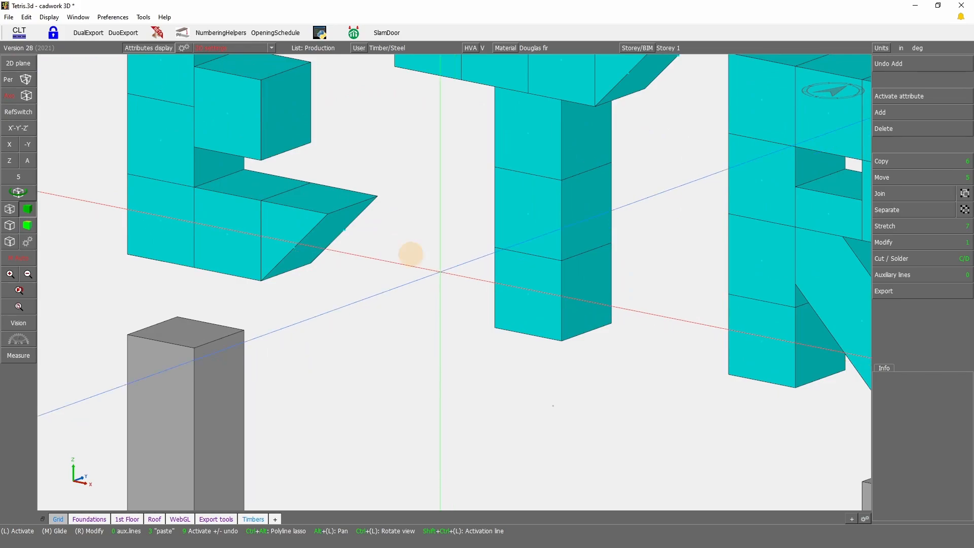
click(9, 145)
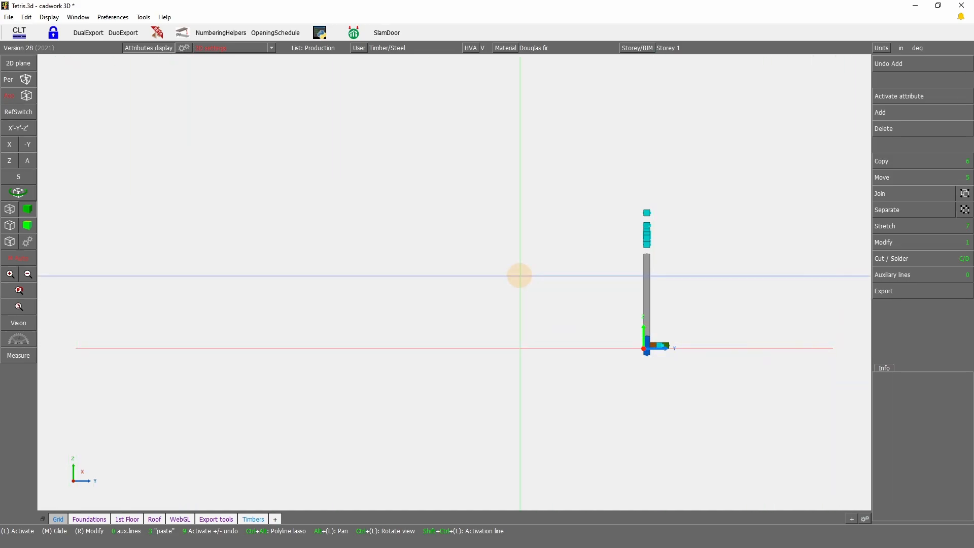
Inspect the frame and the red, green and blue pieces from several angles with dynamic rotation and pan, and leave the mode.
click(23, 196)
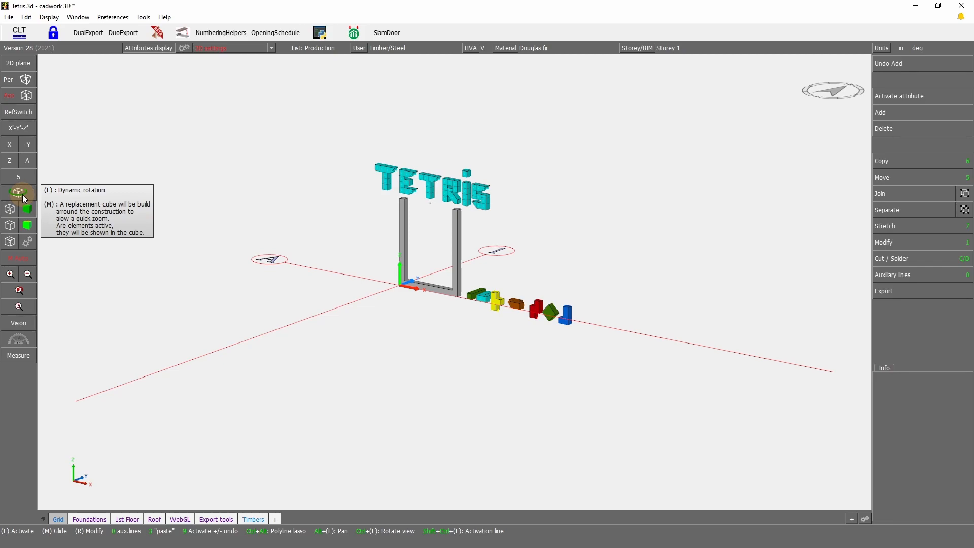
click(22, 193)
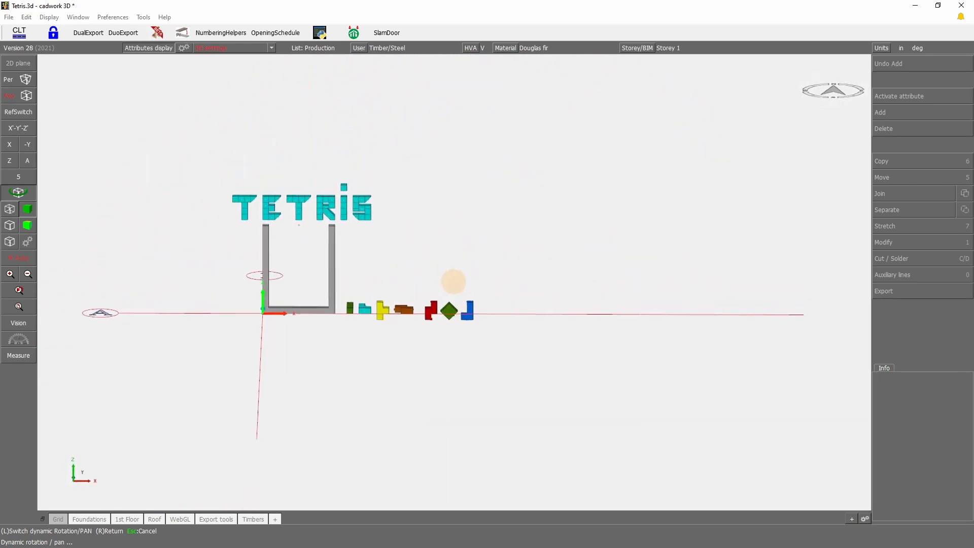
scroll(454, 282, up, 4)
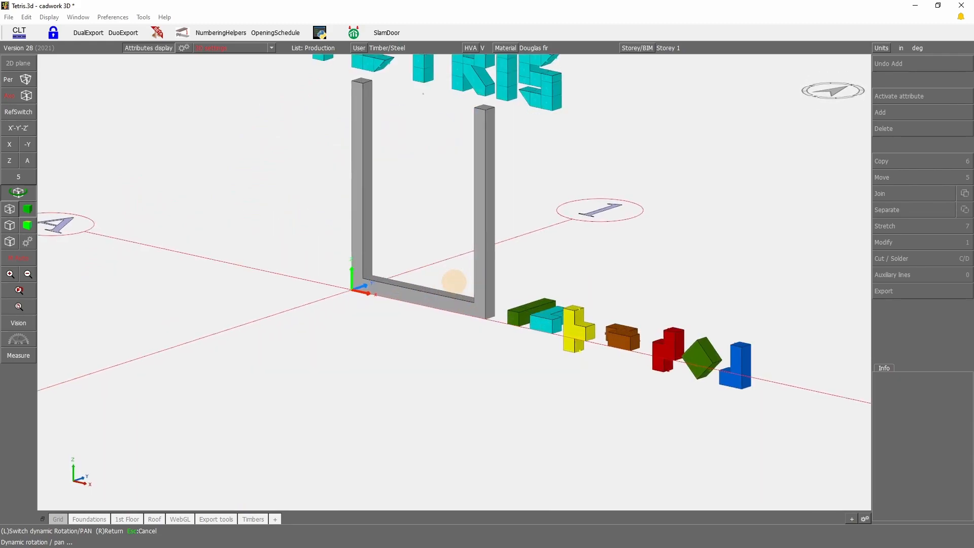
scroll(452, 281, up, 3)
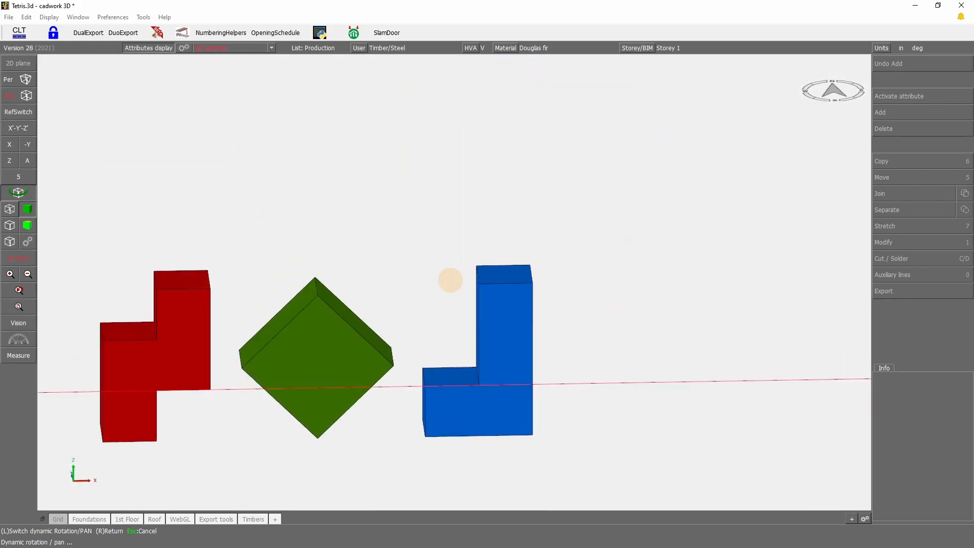
scroll(453, 281, down, 5)
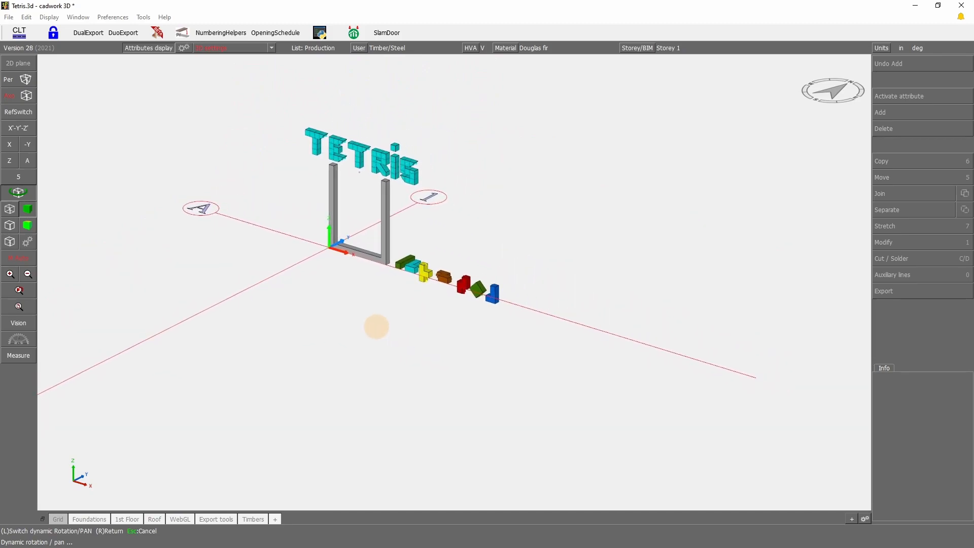
click(373, 327)
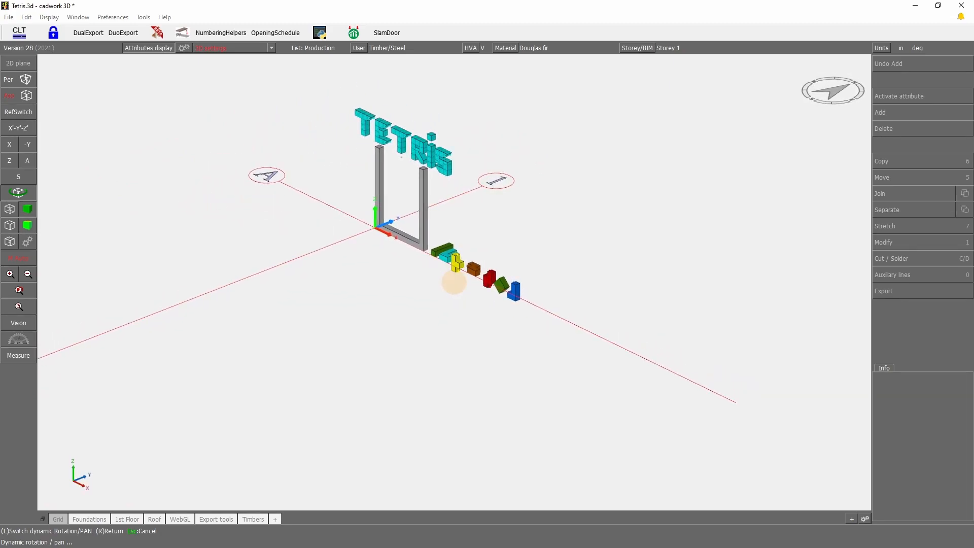
right_click(453, 282)
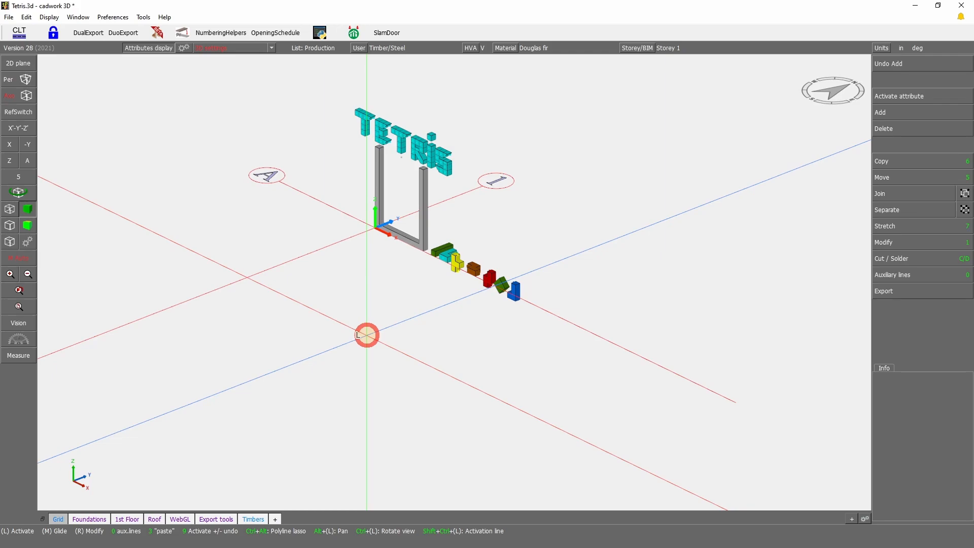
Inspect the whole Tetris model from different sides by rotating and panning directly, without dynamic rotation mode.
ctrl+drag(413, 332, 454, 282)
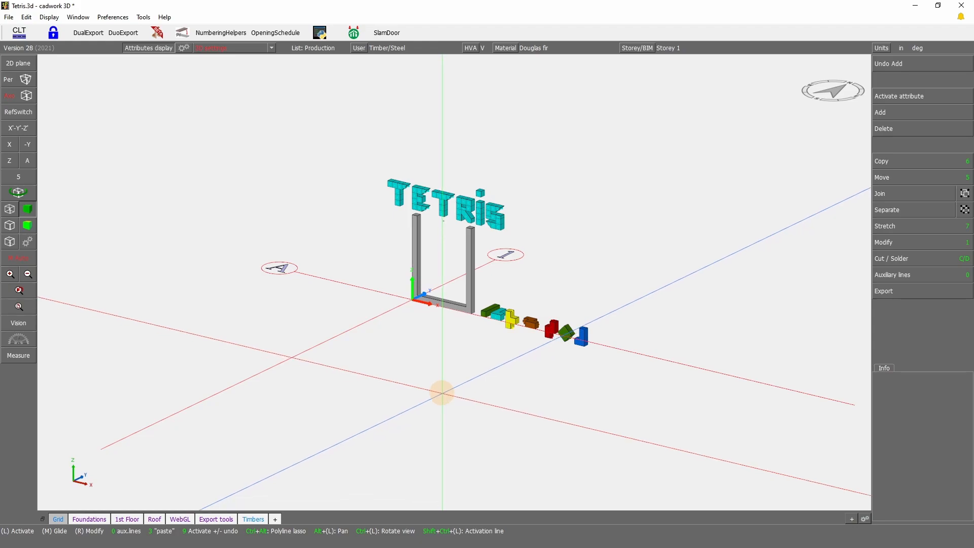
click(453, 282)
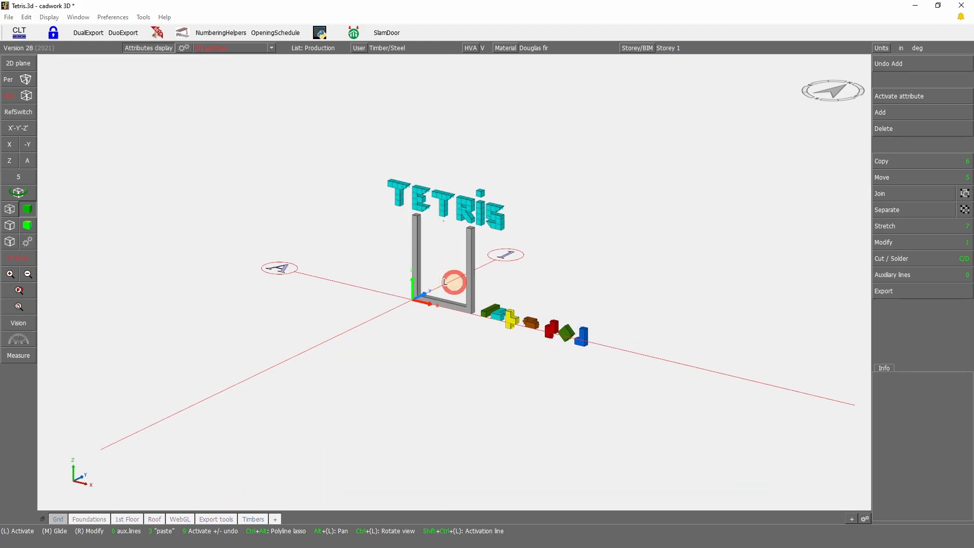
mouse_move(453, 281)
alt+mouse_down()
mouse_move(641, 287)
mouse_move(239, 272)
mouse_move(620, 240)
mouse_move(496, 168)
mouse_move(497, 280)
mouse_move(375, 282)
alt+mouse_up()
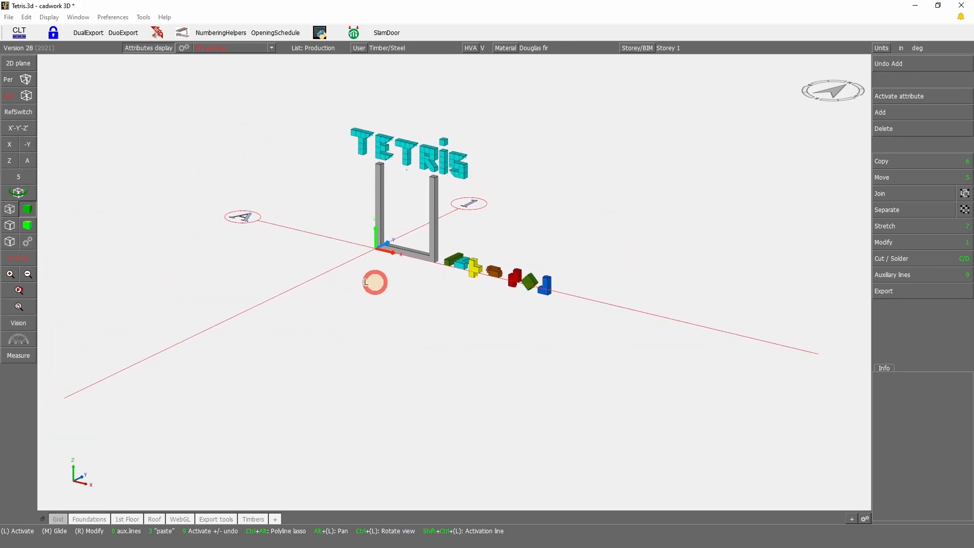
click(424, 314)
mouse_move(454, 282)
ctrl+mouse_down()
mouse_move(450, 291)
mouse_move(507, 265)
mouse_move(452, 369)
mouse_move(449, 361)
ctrl+mouse_up()
middle_drag(81, 200, 462, 281)
Examine the coloured pieces, the origin corner of the frame and the axis 1 marker at close range and in overview.
scroll(462, 281, up, 6)
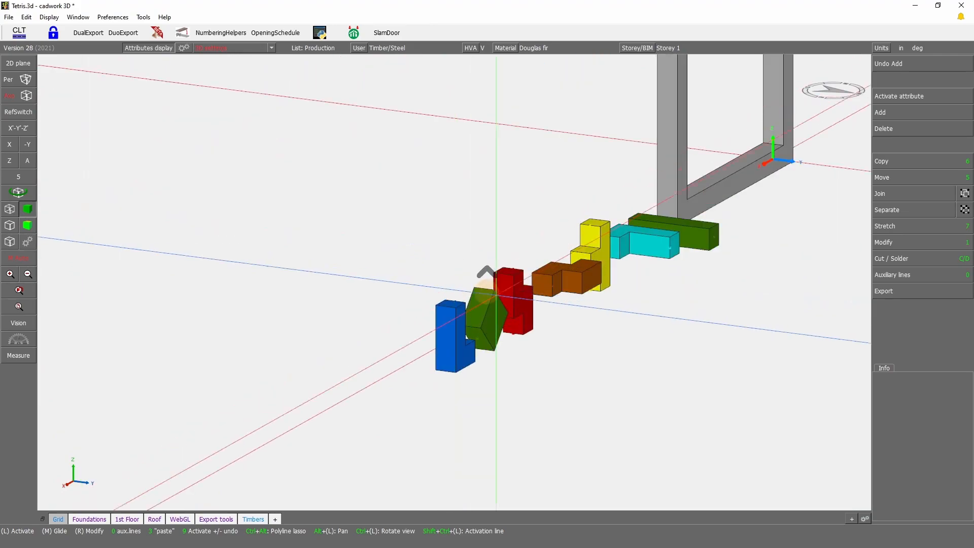
scroll(345, 261, down, 6)
ctrl+drag(456, 281, 454, 282)
scroll(452, 257, up, 5)
scroll(380, 219, down, 5)
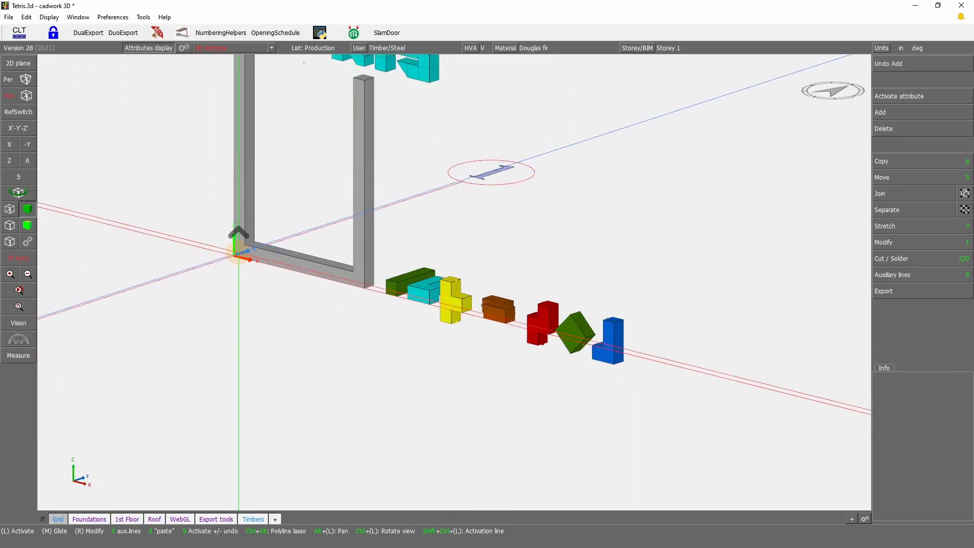
scroll(237, 245, up, 5)
scroll(454, 283, down, 6)
scroll(450, 278, up, 8)
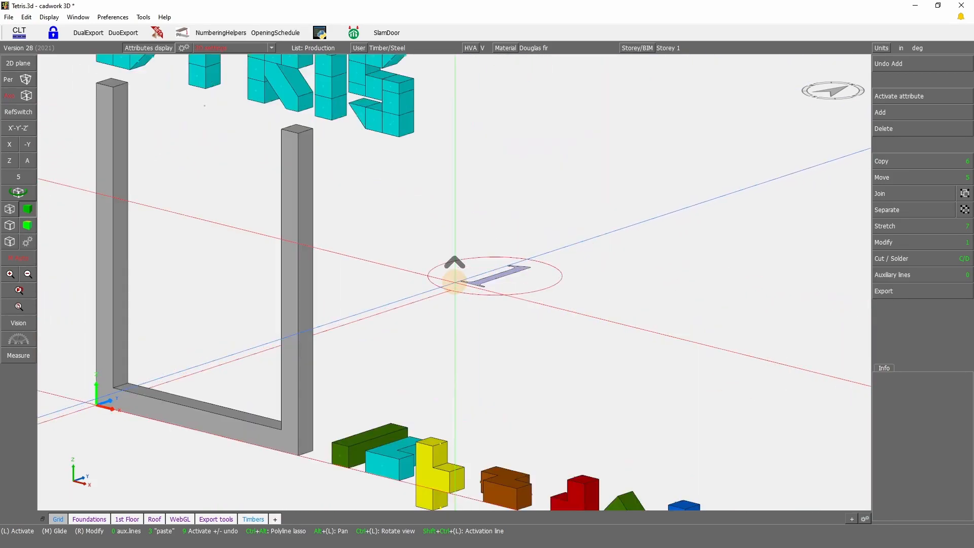
scroll(455, 282, down, 8)
scroll(451, 300, up, 5)
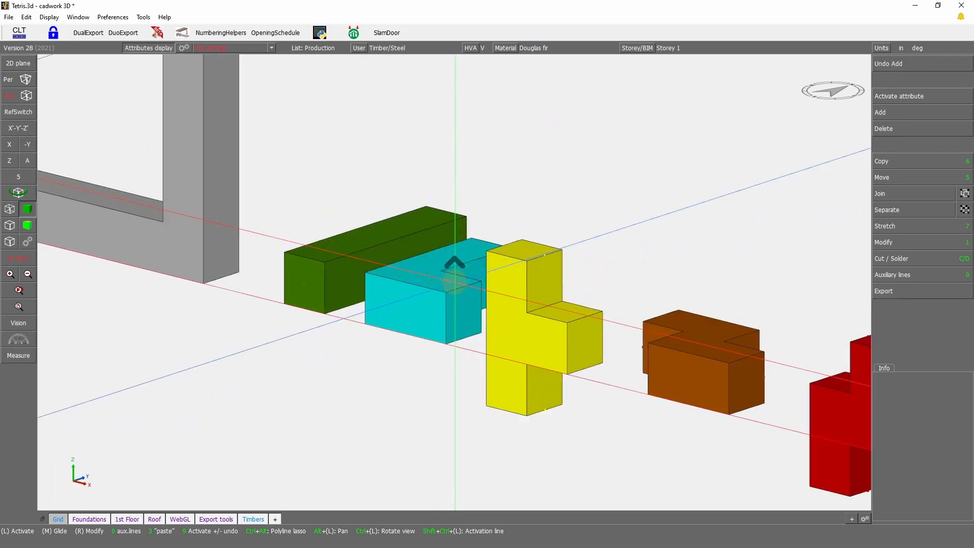
scroll(452, 272, down, 5)
scroll(441, 284, down, 3)
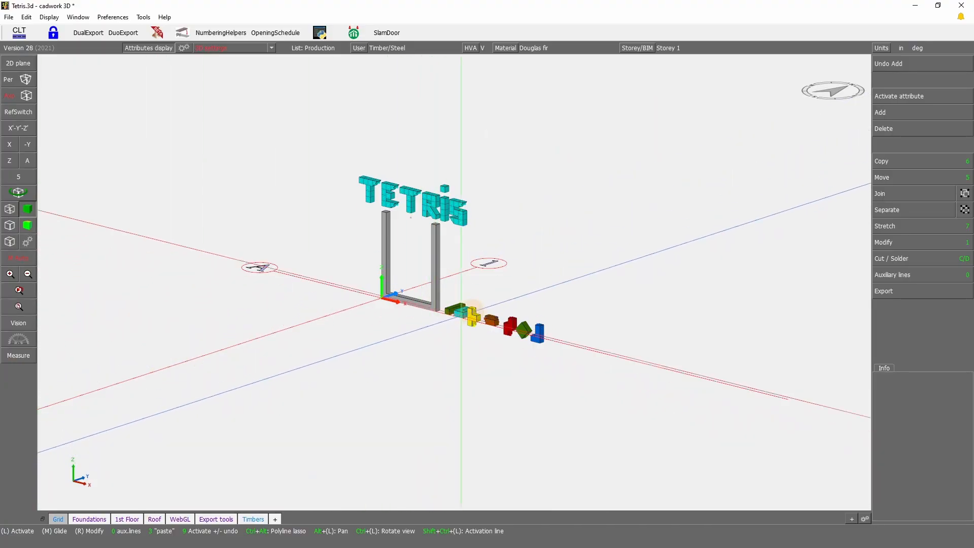
Activate only the dark green beam beside the frame's base.
scroll(505, 312, up, 5)
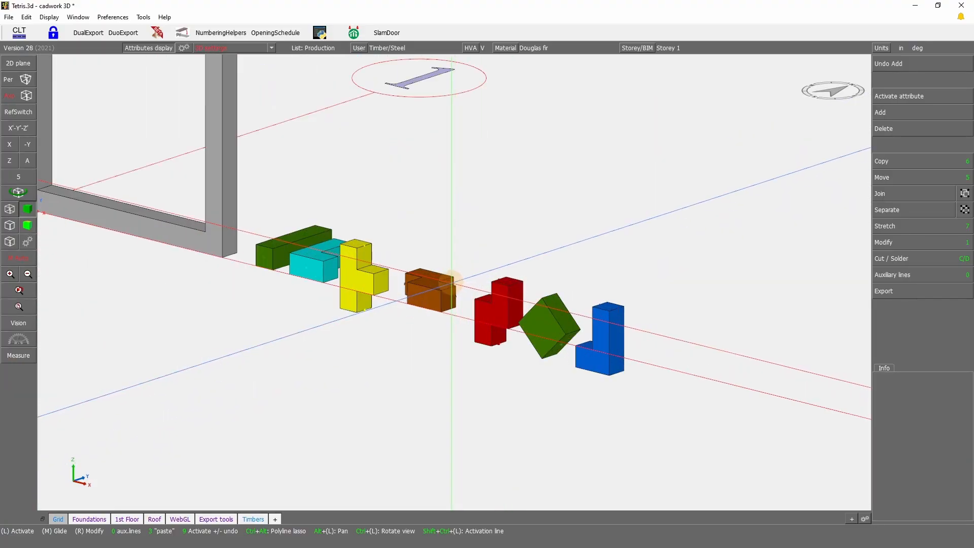
click(262, 257)
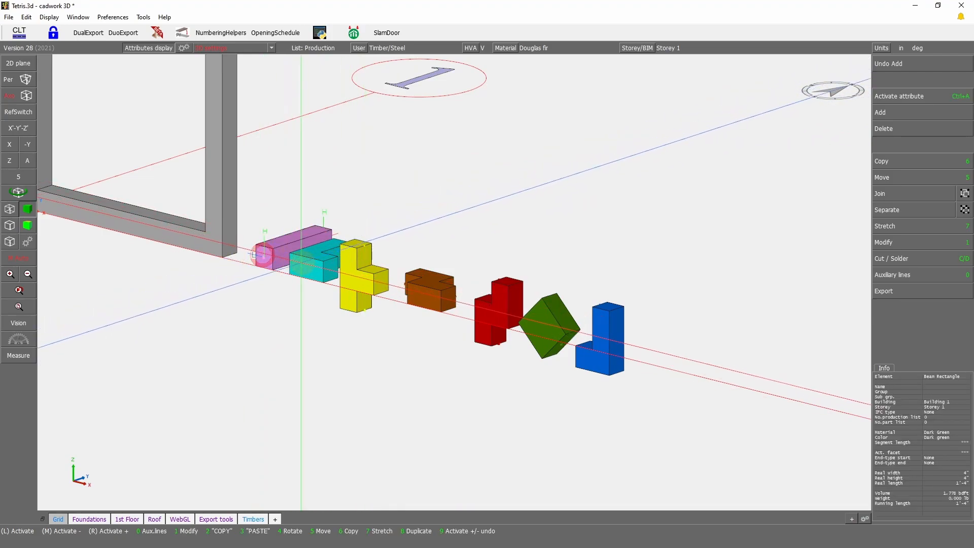
Add the cyan, green and brown pieces to the active dark green beam, and remove the green block from the activation.
click(301, 267)
click(542, 324)
click(434, 287)
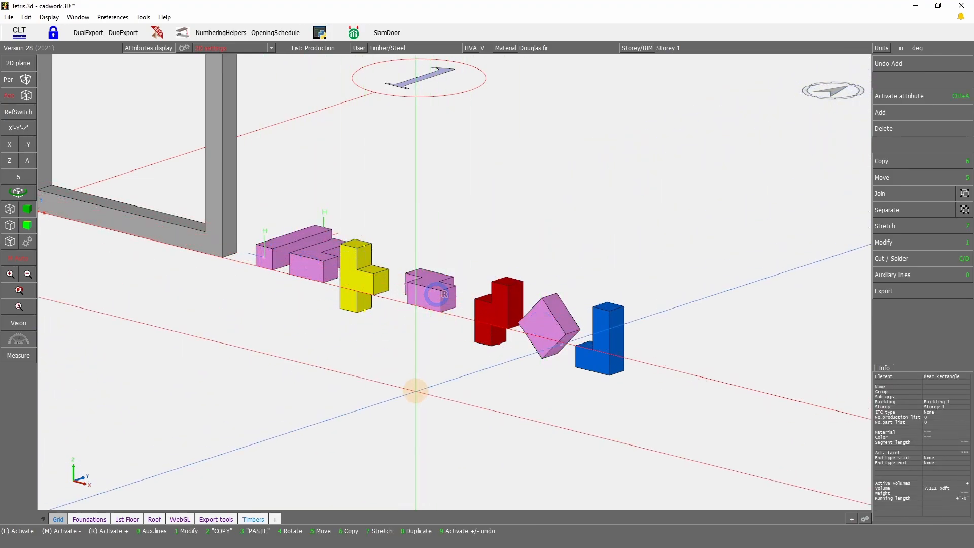
click(540, 324)
scroll(540, 324, down, 2)
middle_click(454, 282)
scroll(454, 282, up, 2)
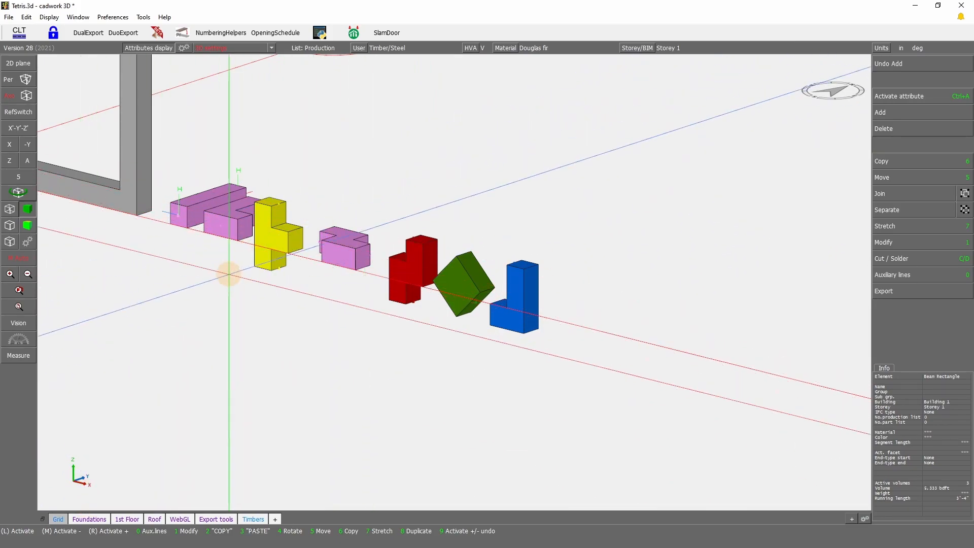
Activate the yellow, red, blue and green pieces one at a time, each replacing the previous activation.
click(293, 245)
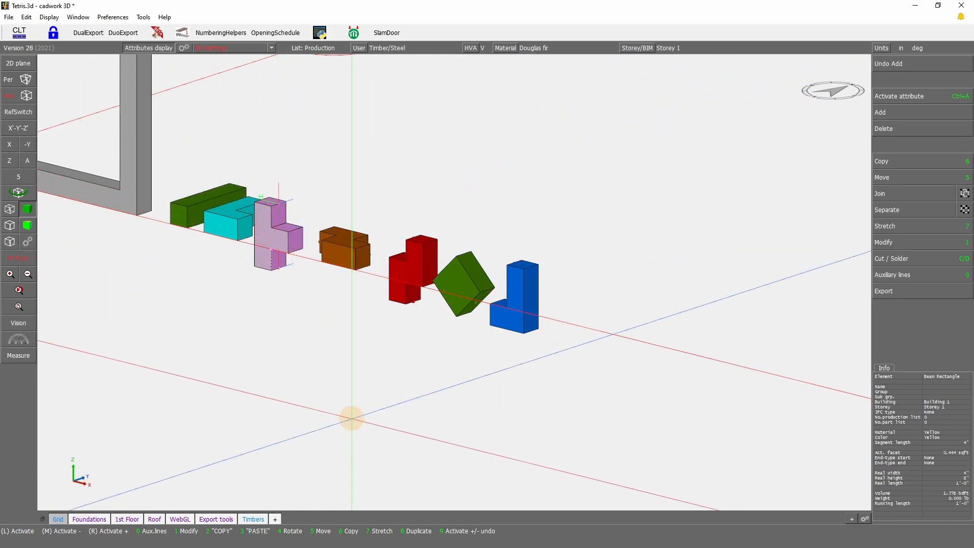
click(419, 269)
click(524, 294)
click(468, 282)
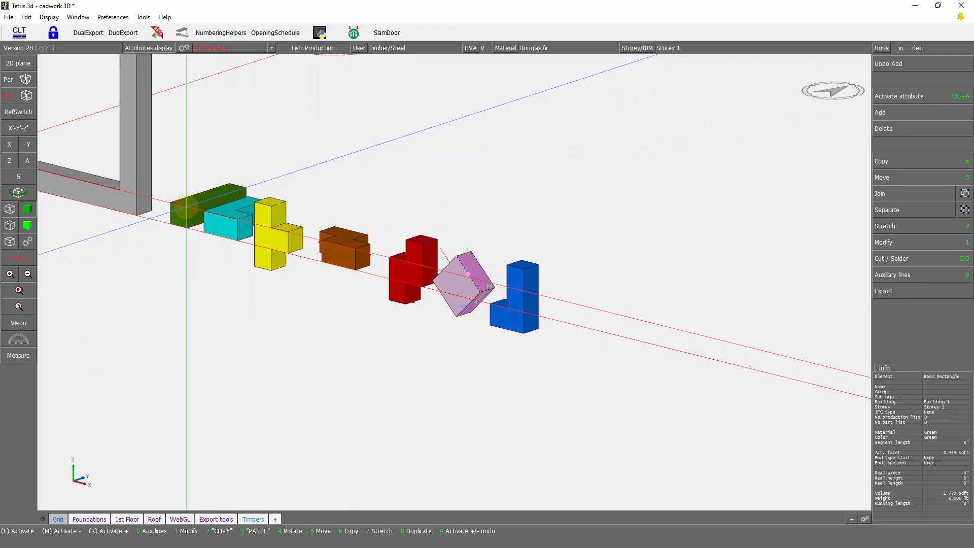
Activate the dark green beam beside the frame and add the cyan and brown pieces to the activation.
click(186, 208)
right_click(227, 223)
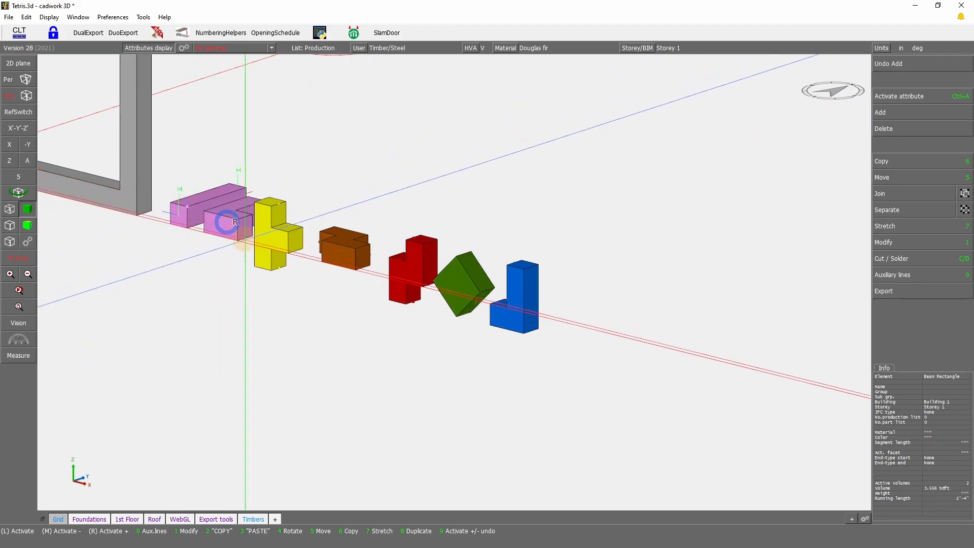
right_click(348, 245)
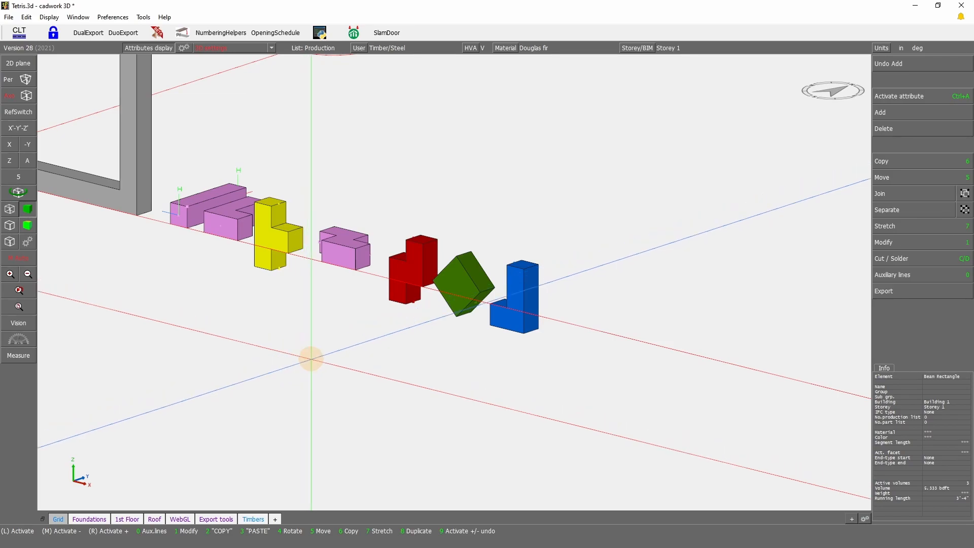
click(308, 310)
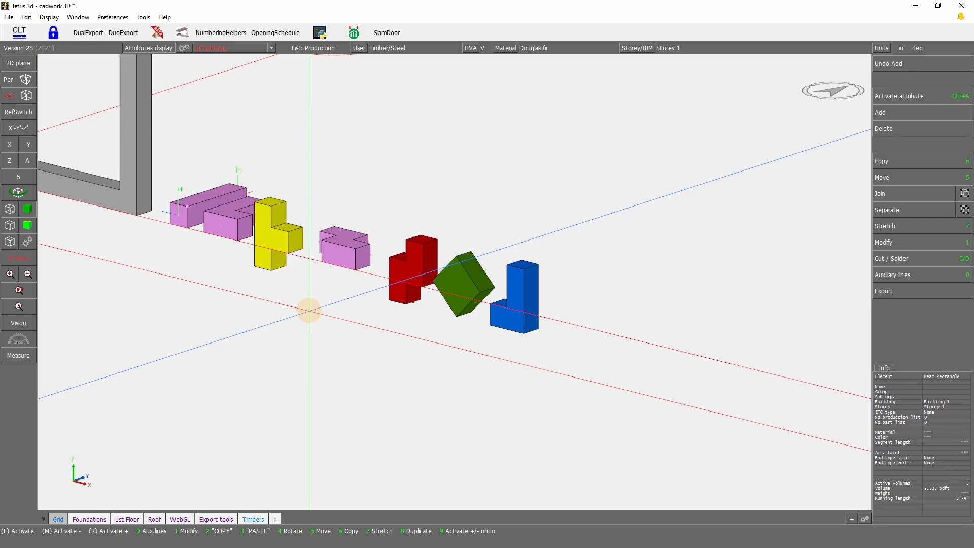
Move the three active pieces with Glide, rotating them upright about X and placing them on the red axis line beside the frame.
key(5)
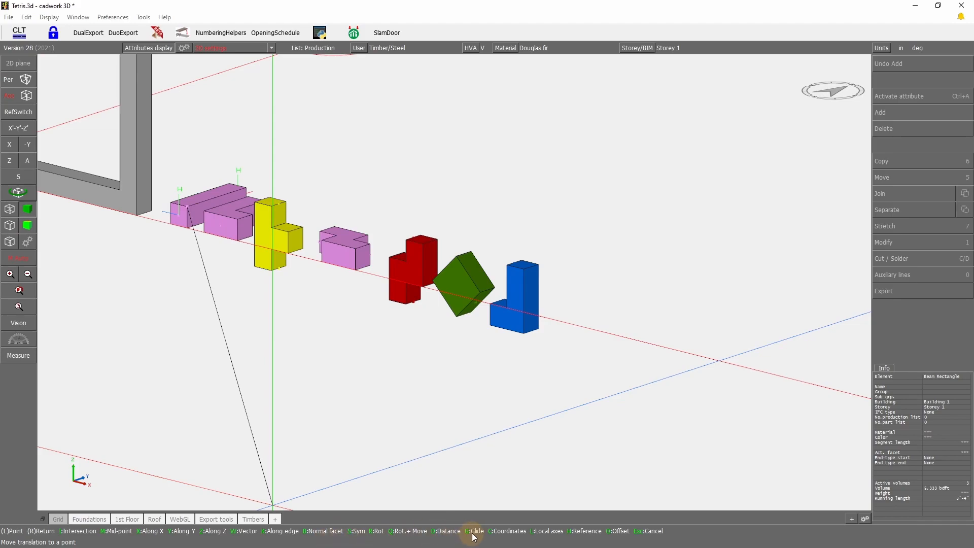
key(g)
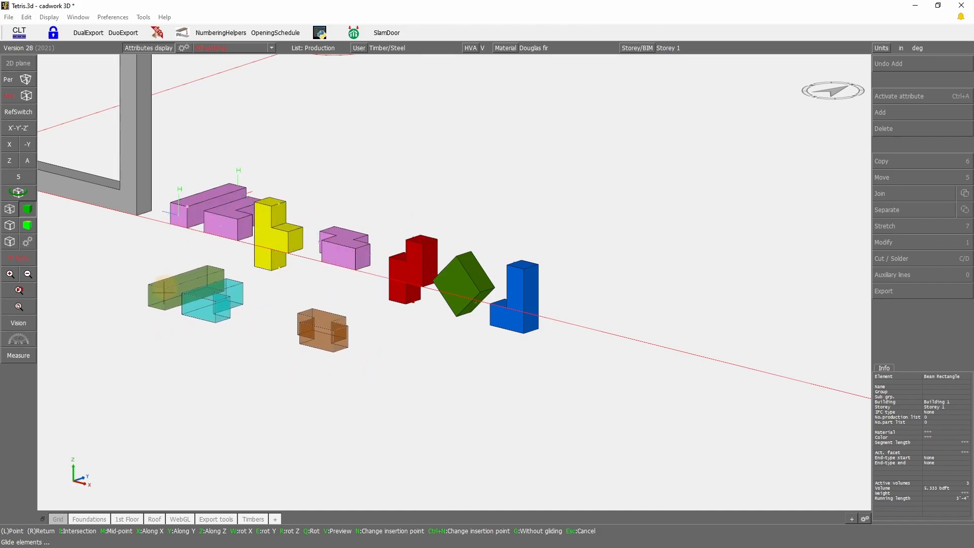
scroll(152, 198, up, 5)
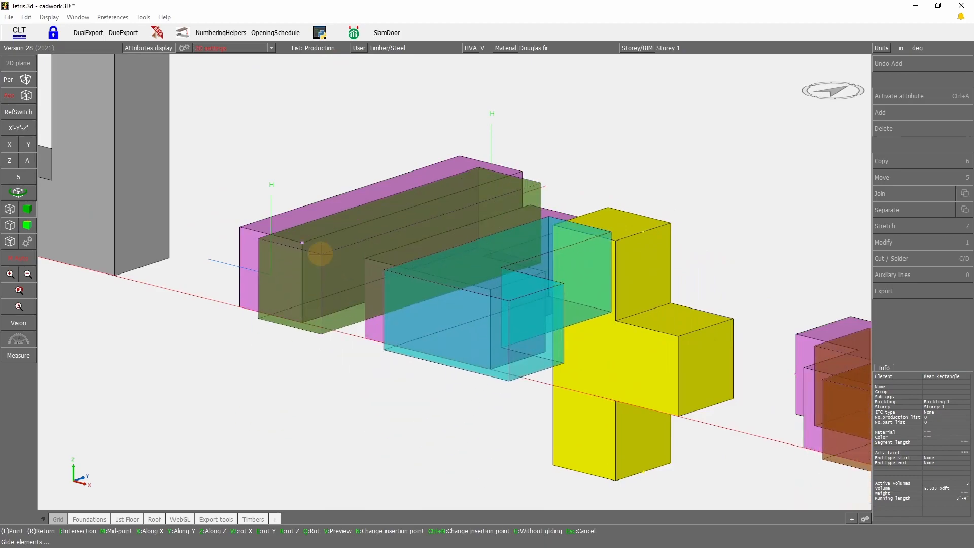
scroll(325, 395, down, 6)
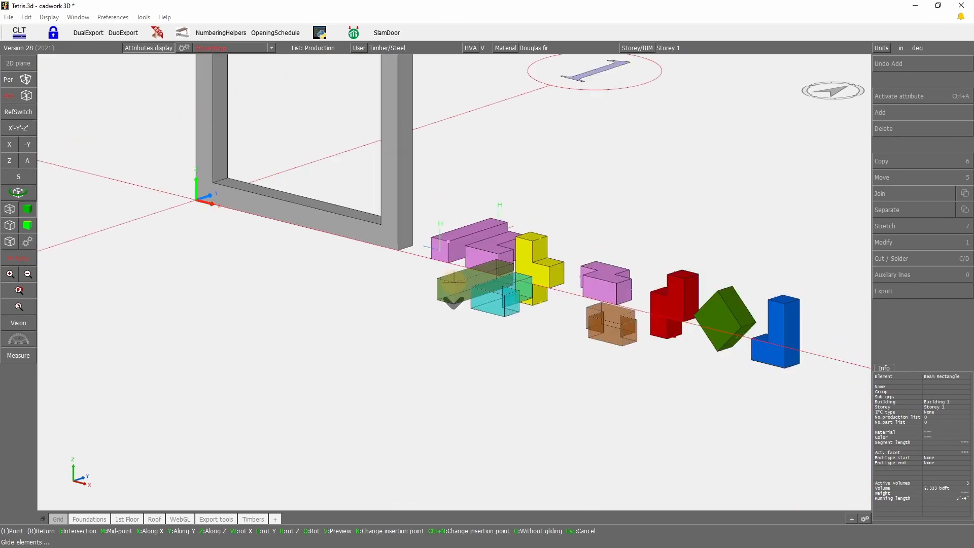
scroll(315, 284, up, 2)
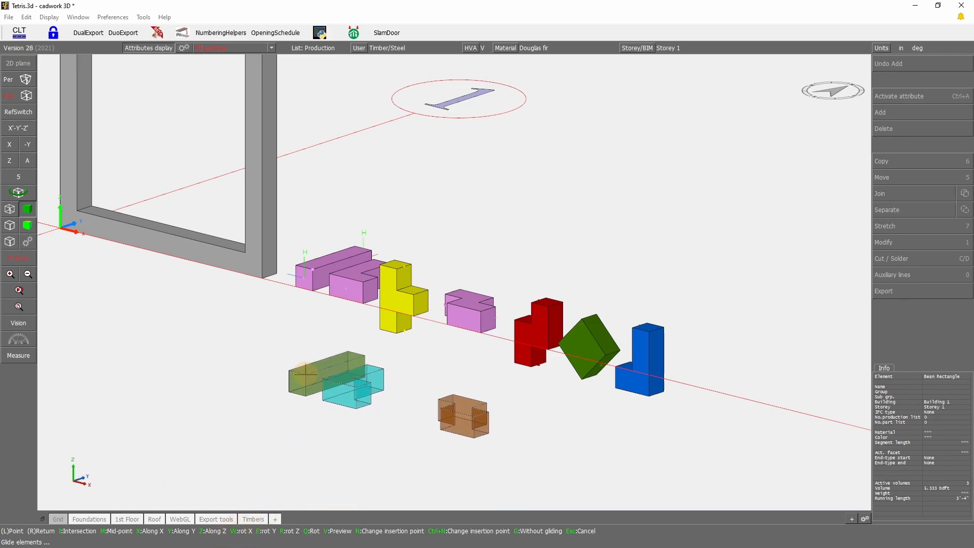
key(w)
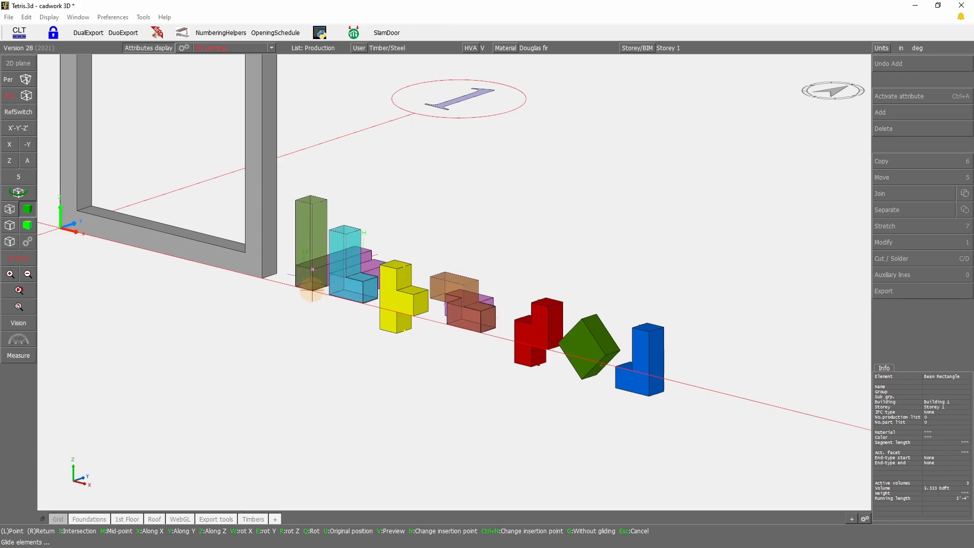
click(311, 290)
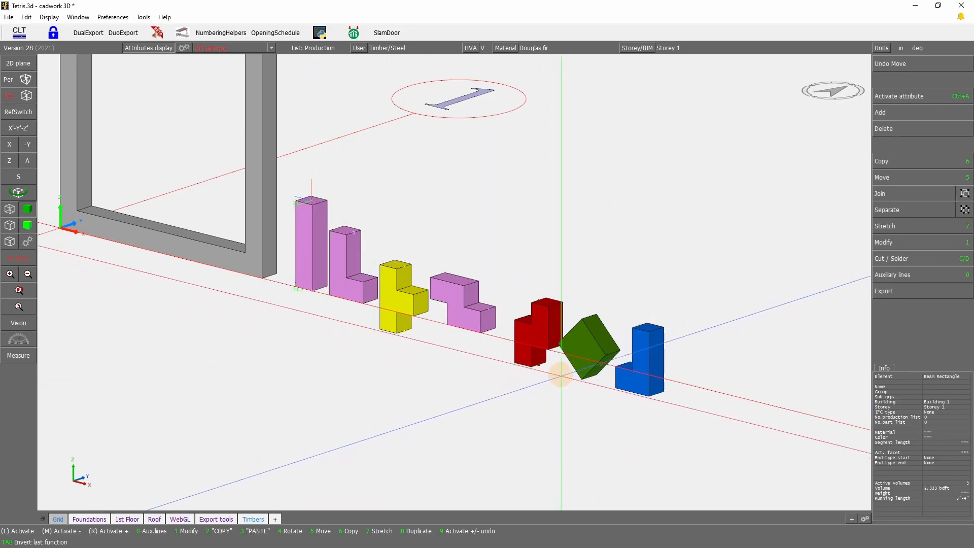
Activate only the tilted green block and start gliding it from its lowest corner.
click(583, 348)
scroll(583, 348, up, 3)
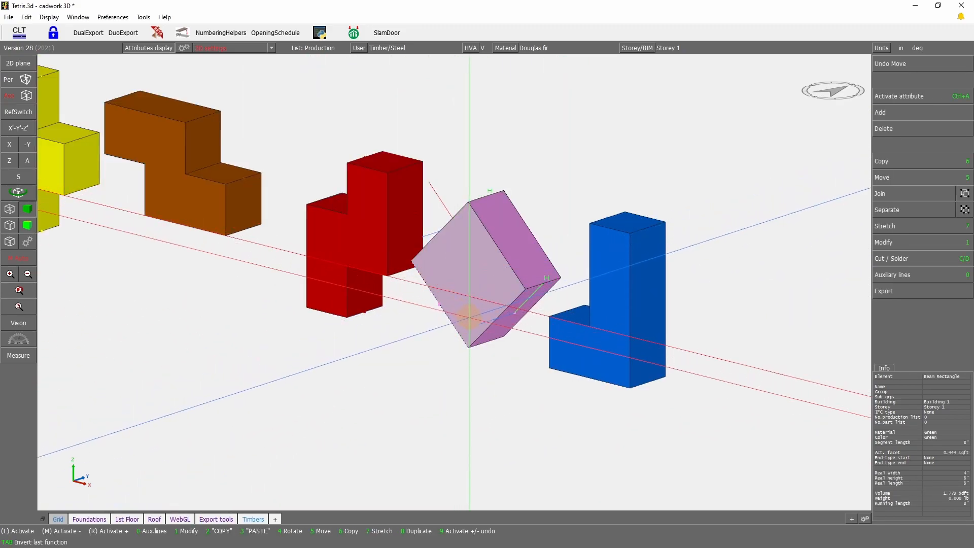
click(470, 336)
click(466, 326)
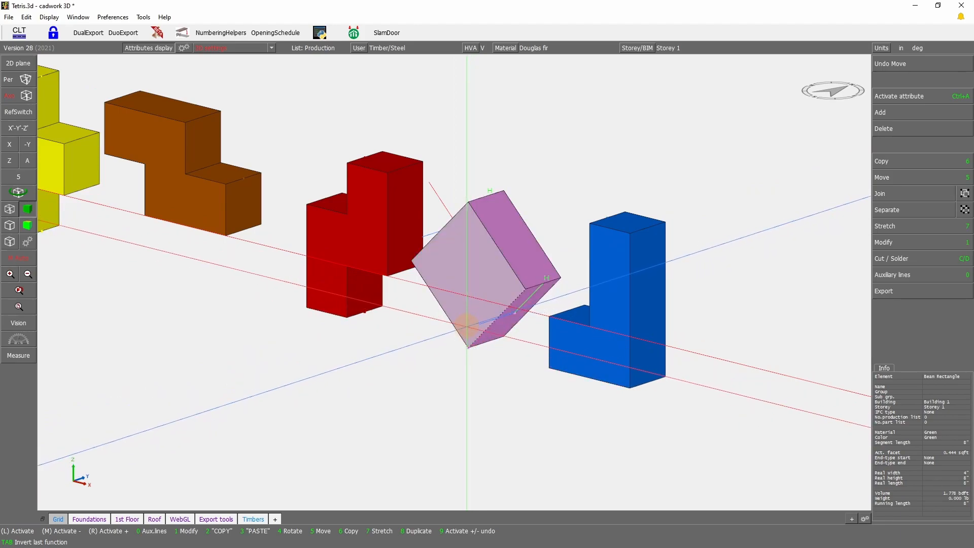
key(5)
click(474, 347)
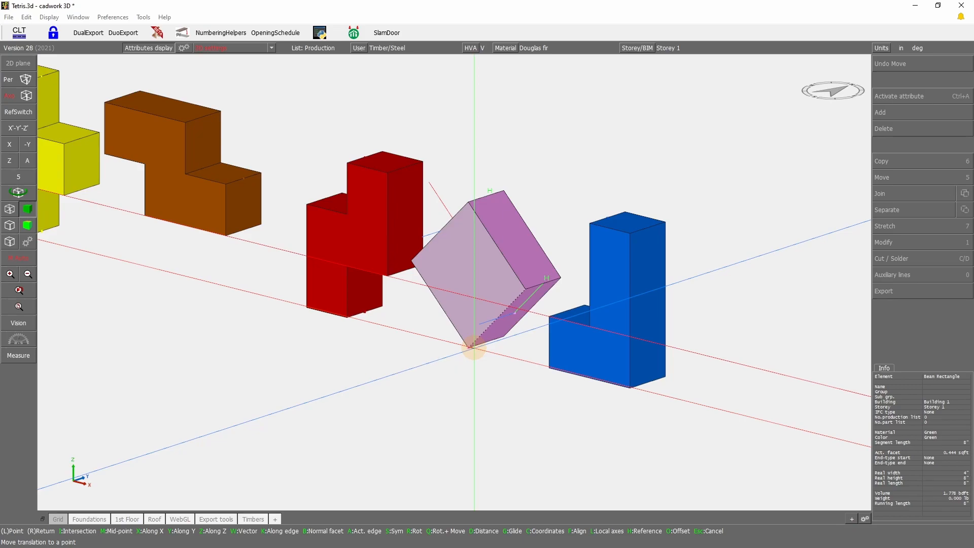
key(g)
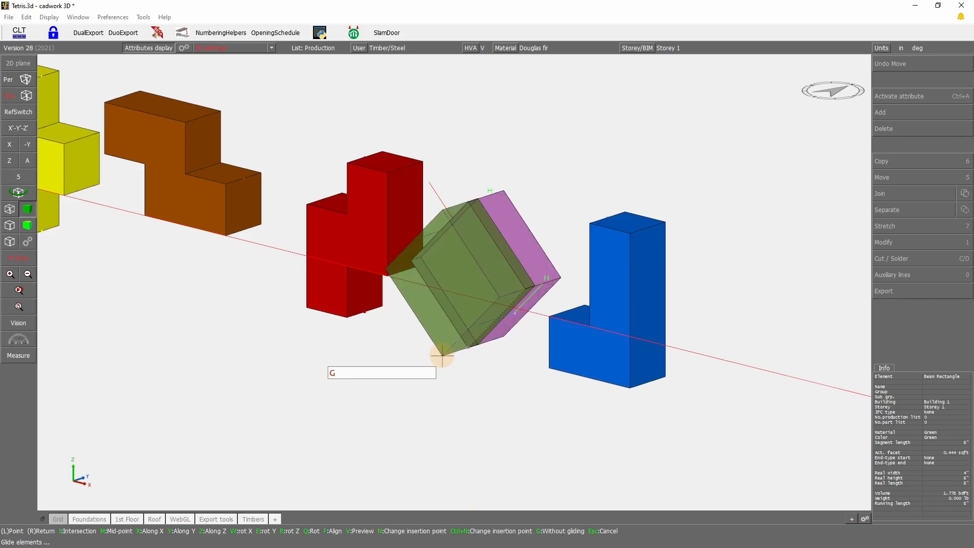
click(326, 541)
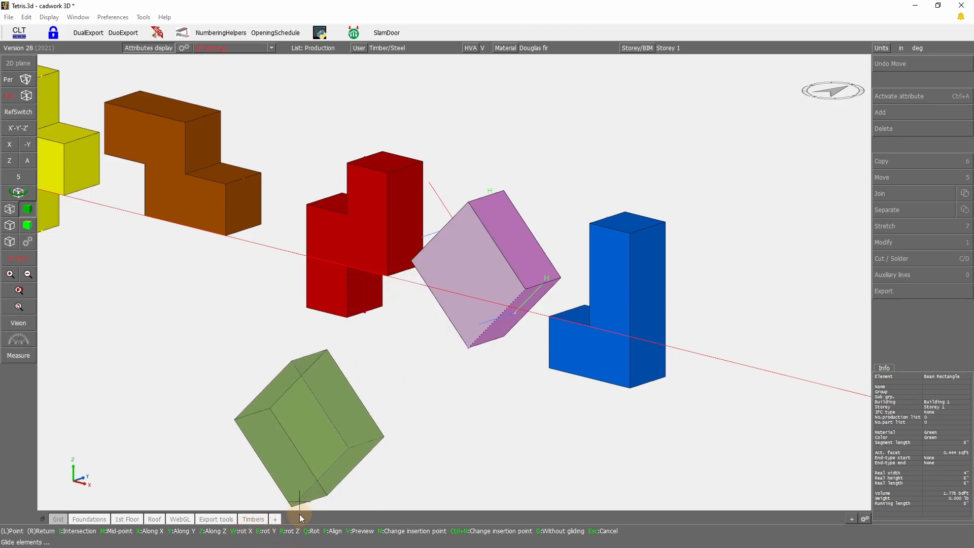
Try rotating the gliding green block about the Z axis through a full turn.
key(r)
key(r)
key(r)
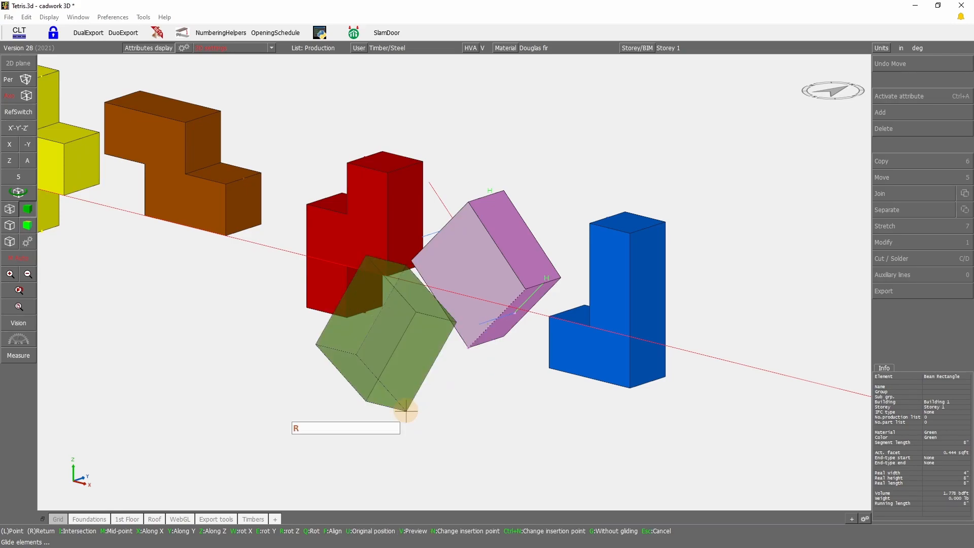
key(r)
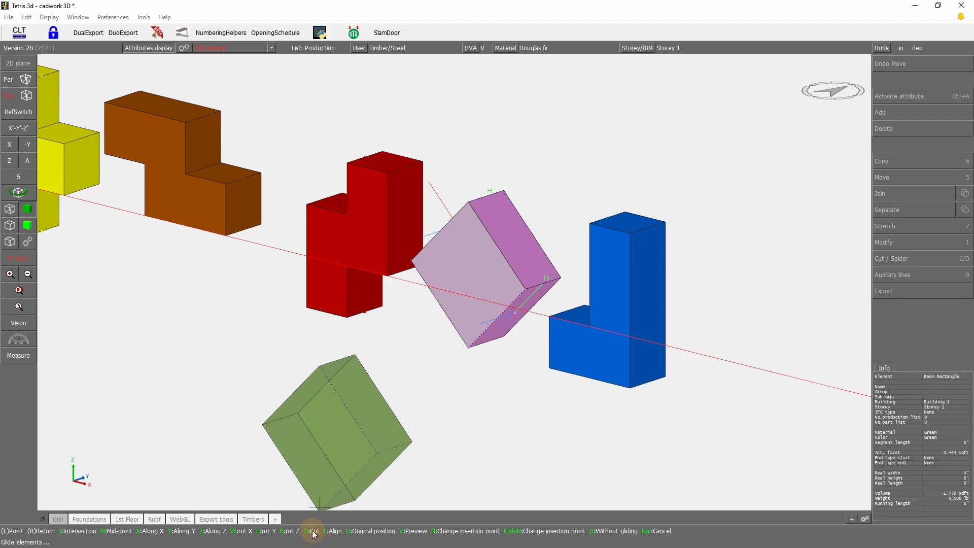
Rotate the gliding green block 45 degrees about the Y axis, place it between the red and blue pieces, and clear the activation.
key(q)
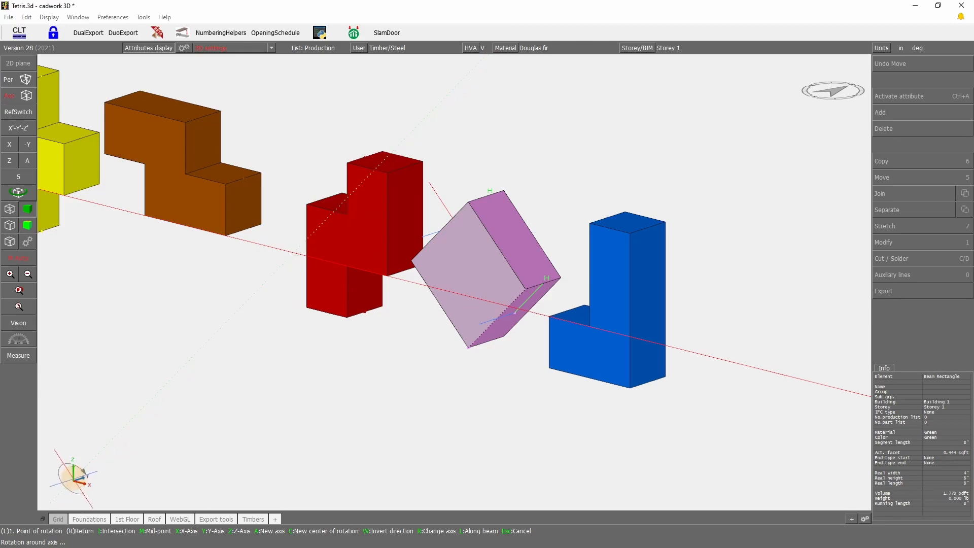
key(y)
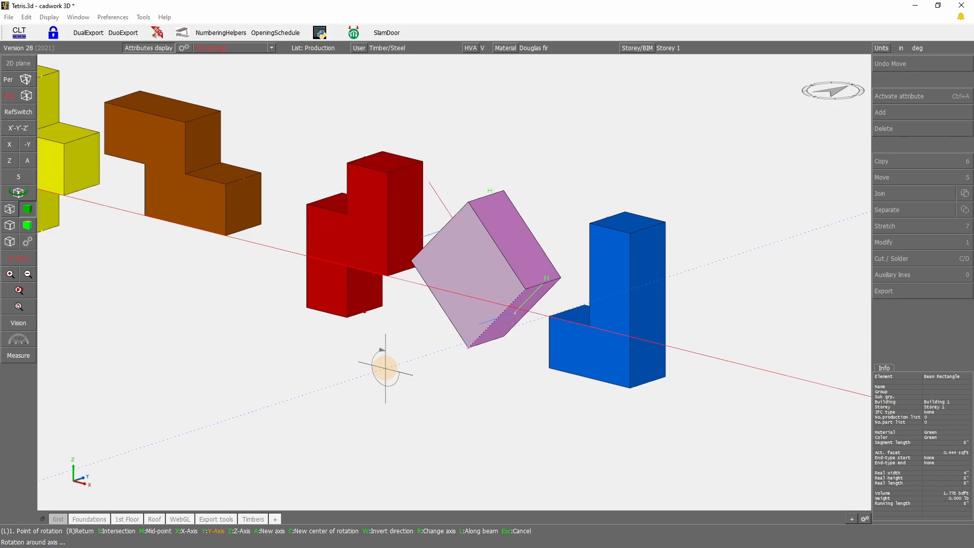
click(385, 367)
text(45)
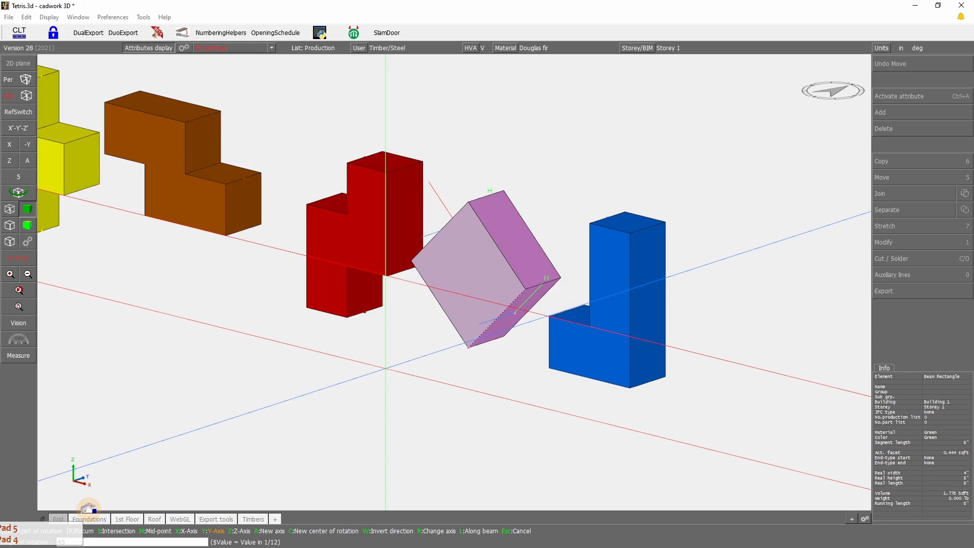
key(Return)
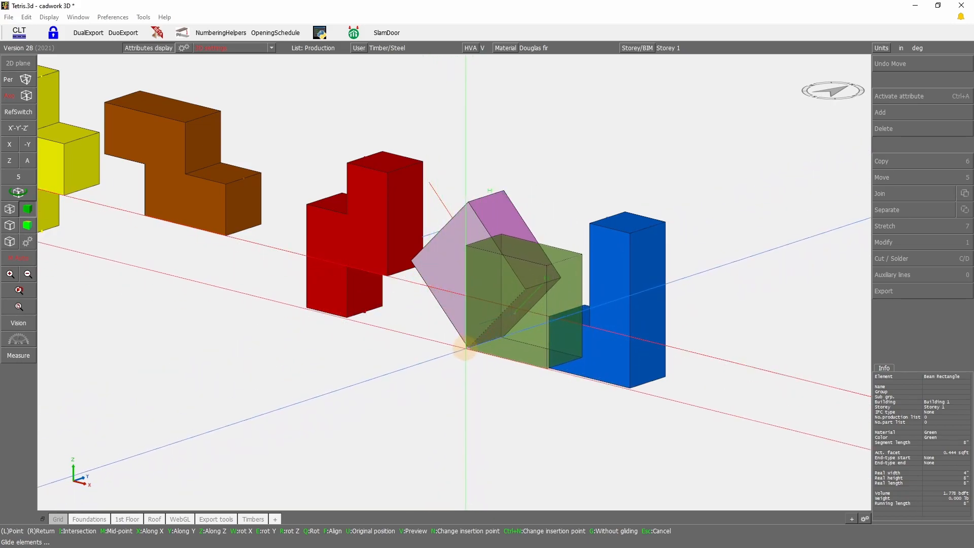
key(Escape)
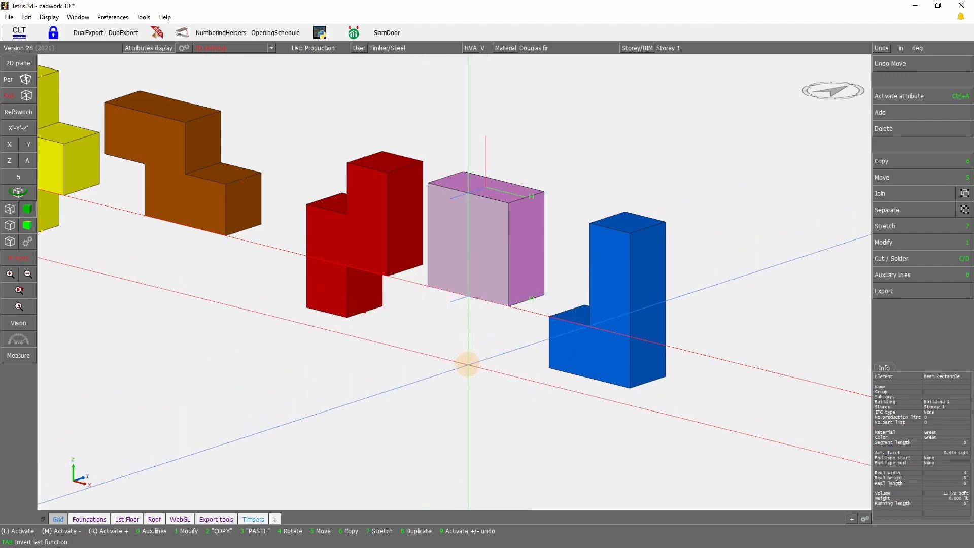
click(467, 364)
Examine the frame, the Tetris lettering and the upright row of pieces beside the reference picture of the filled frame.
scroll(458, 263, down, 6)
scroll(305, 203, up, 2)
middle_drag(304, 202, 455, 266)
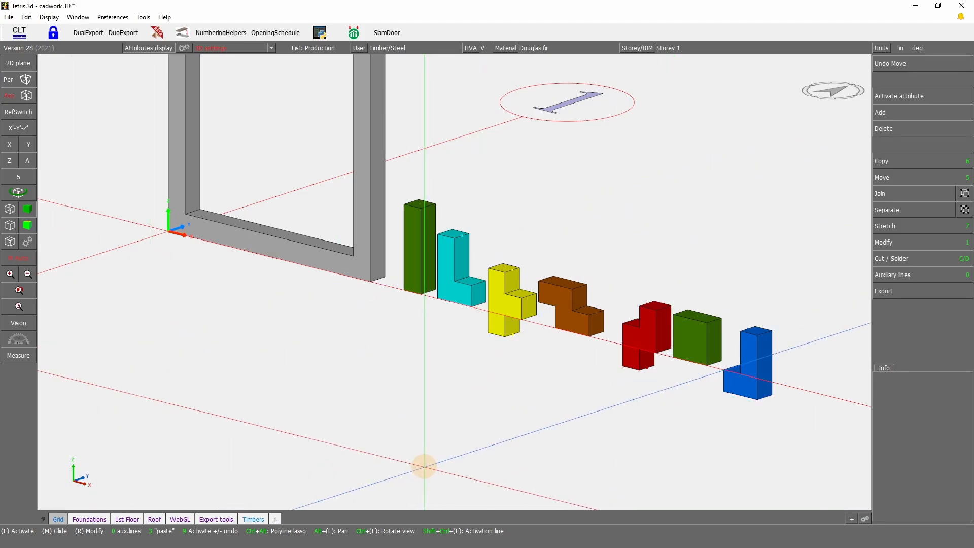
scroll(471, 290, down, 5)
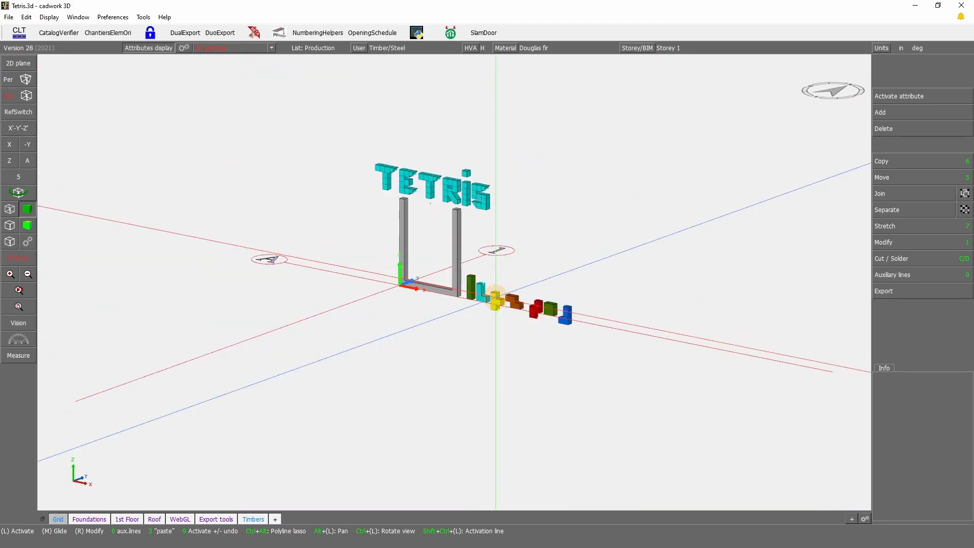
scroll(495, 299, up, 1)
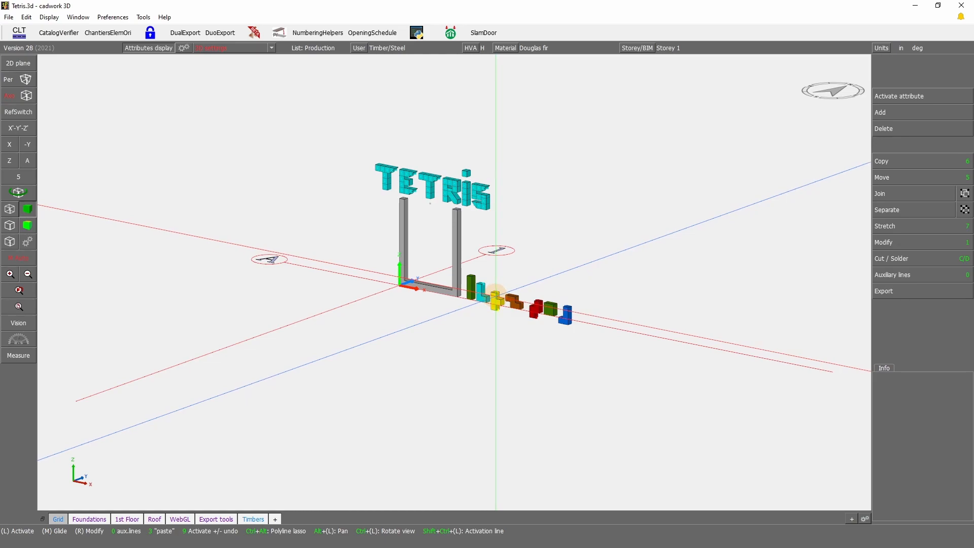
scroll(495, 299, up, 2)
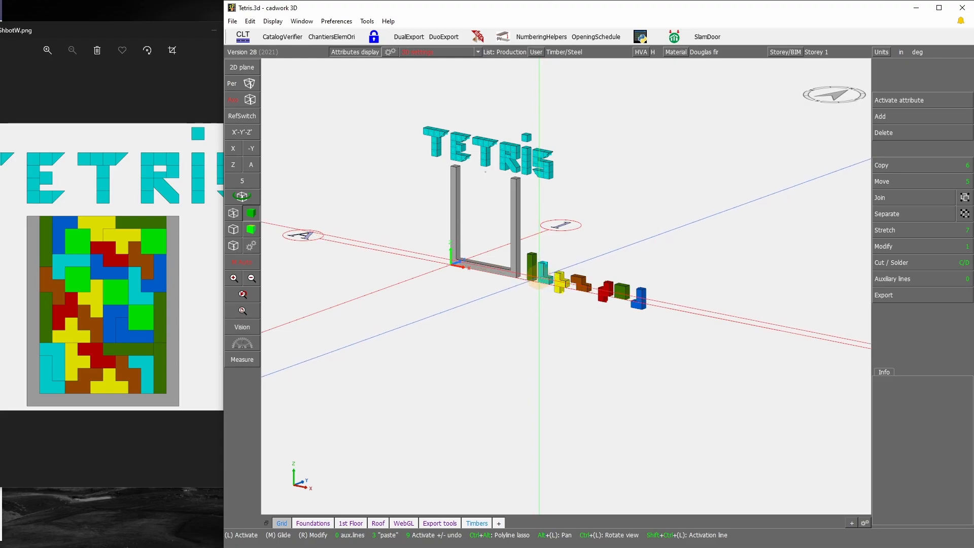
scroll(538, 281, up, 2)
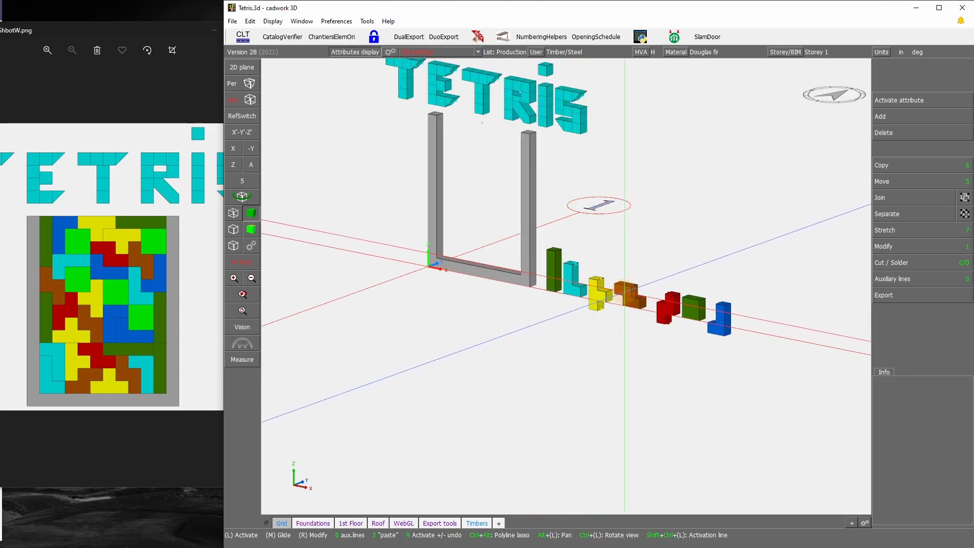
scroll(624, 294, up, 2)
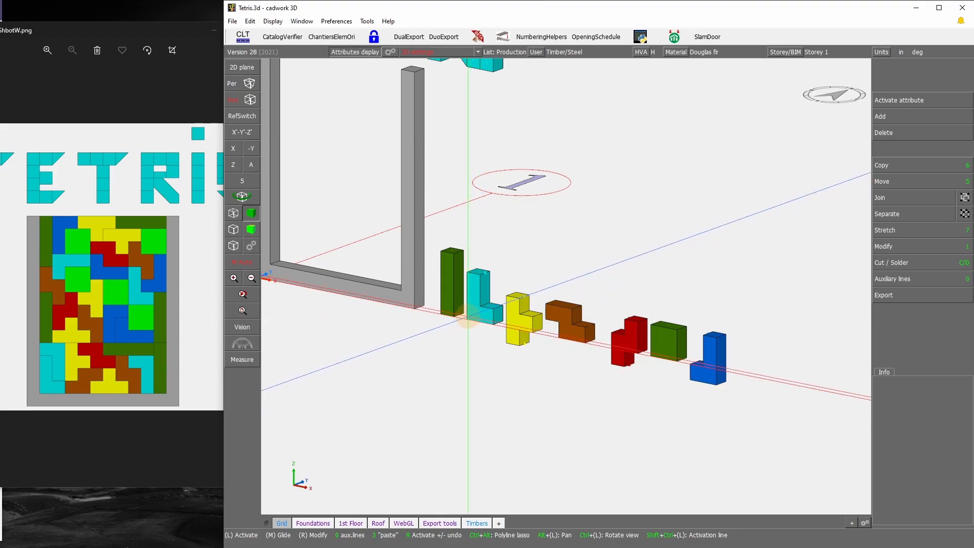
Activate only the cyan L-shaped piece beside the dark green beam.
click(467, 313)
scroll(466, 314, up, 5)
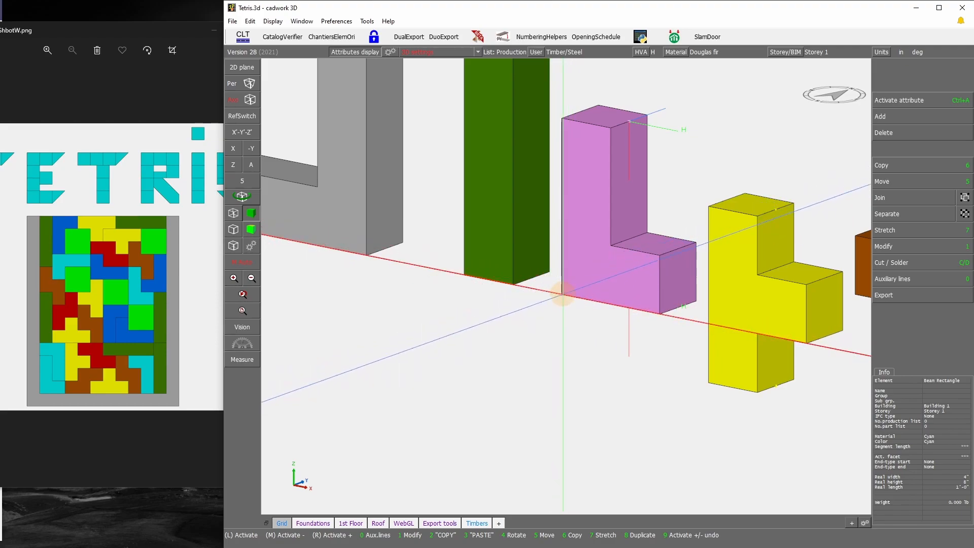
scroll(561, 299, down, 5)
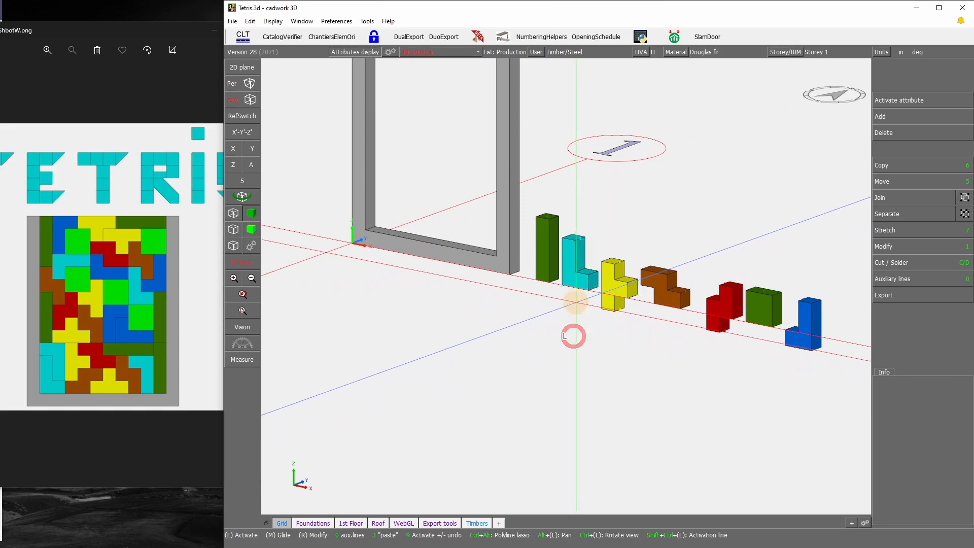
click(566, 284)
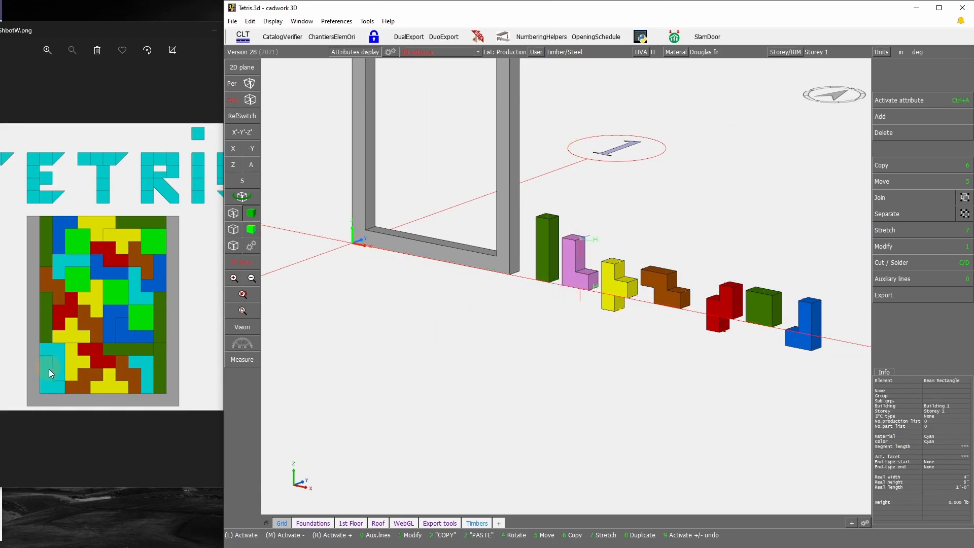
Copy the cyan L-shaped piece from the row into the lower left inner corner of the frame.
click(463, 355)
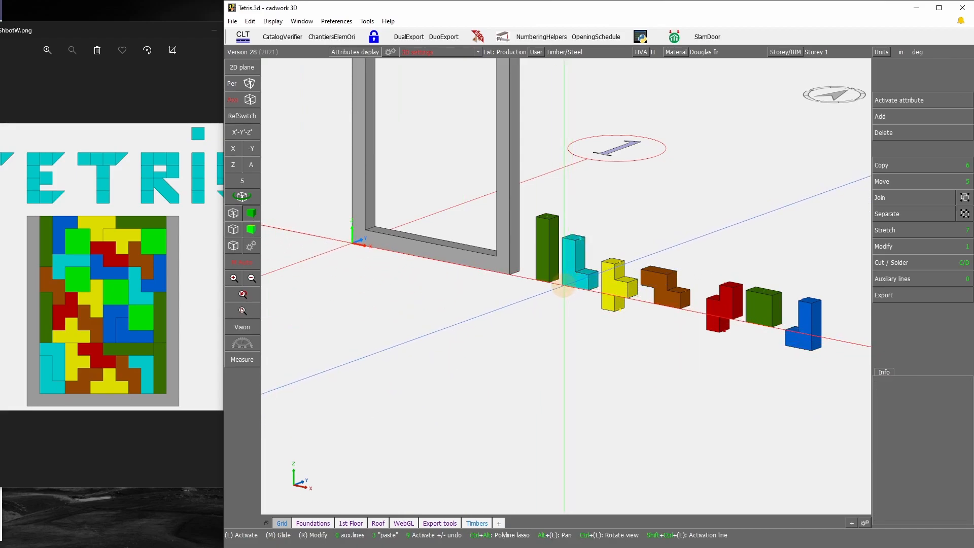
click(564, 285)
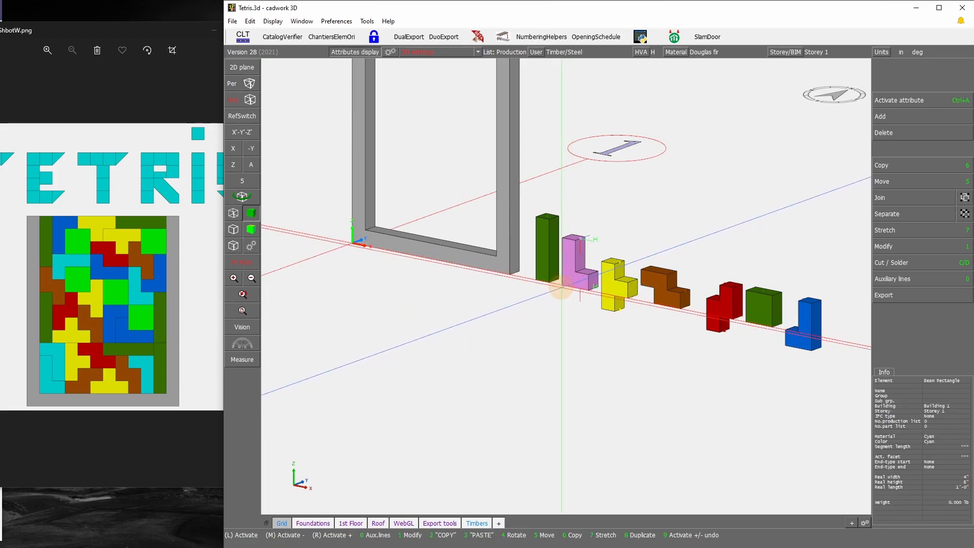
key(6)
click(562, 286)
click(365, 230)
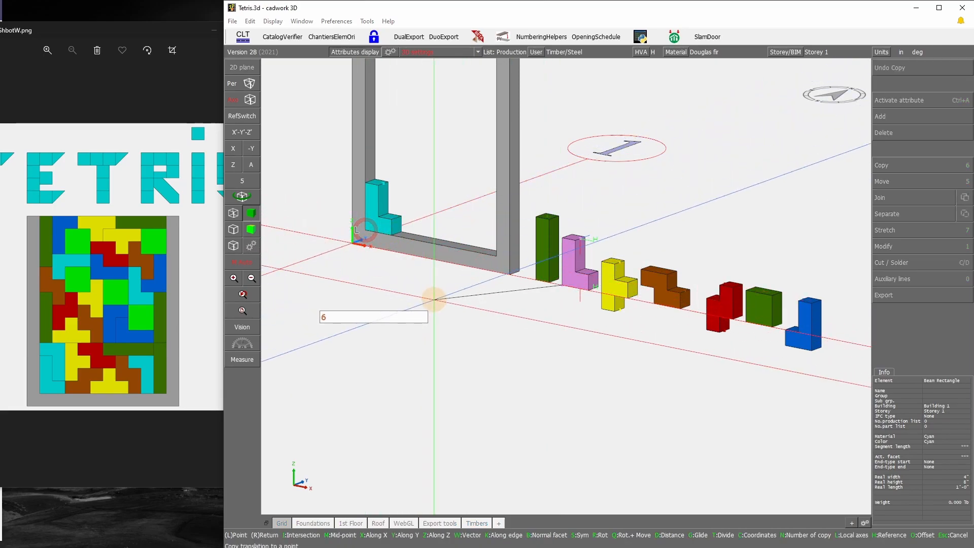
right_click(472, 327)
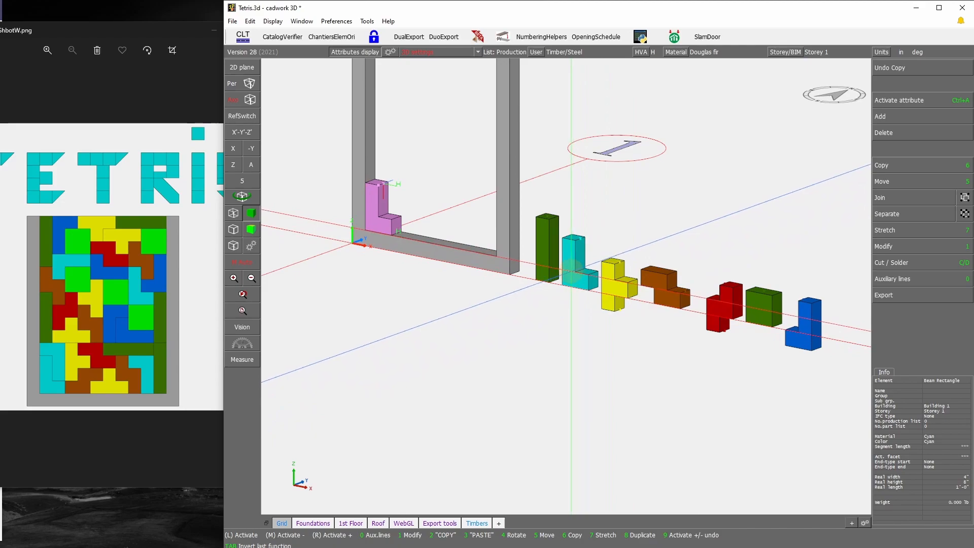
Copy the cyan L-shaped piece from the row again, rotate it about the Y axis while gliding, and interlock it with the one in the frame.
click(578, 271)
key(6)
click(580, 277)
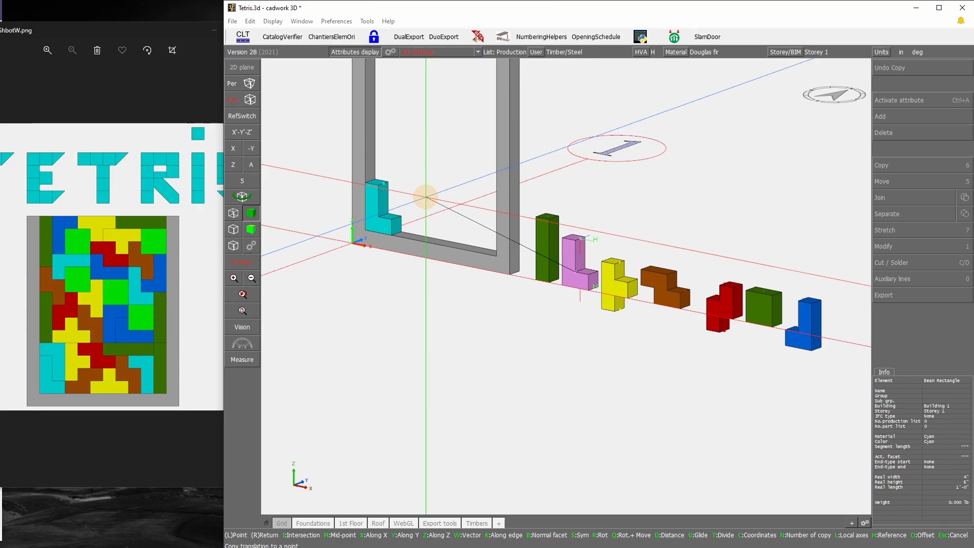
key(g)
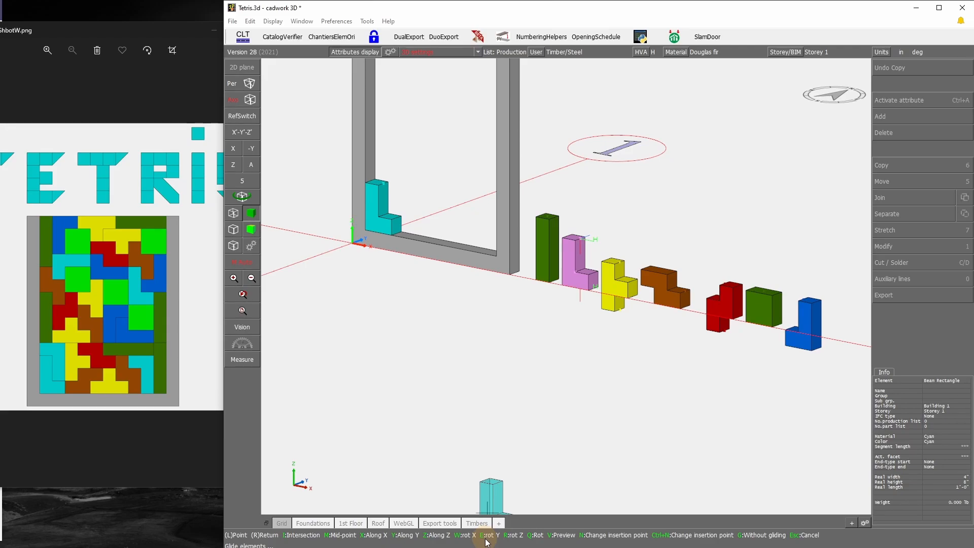
key(e)
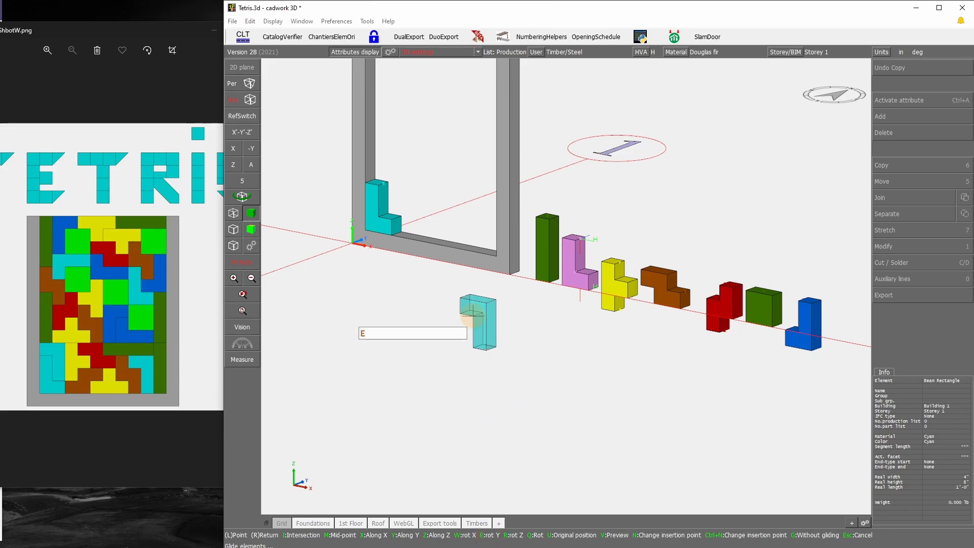
key(Return)
click(378, 185)
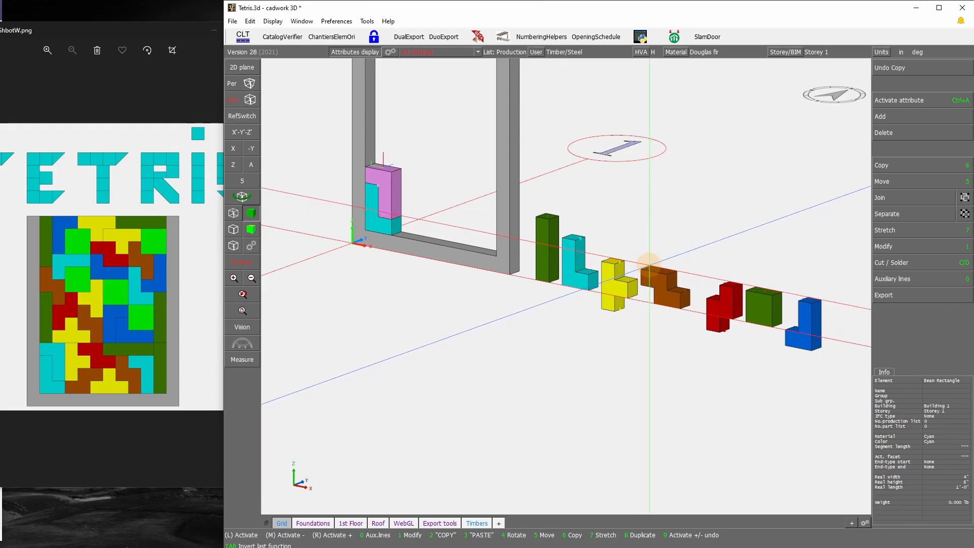
Copy the brown piece from the row, rotate it about the X axis while gliding, and place it on the frame's base beside the cyan pieces.
click(643, 269)
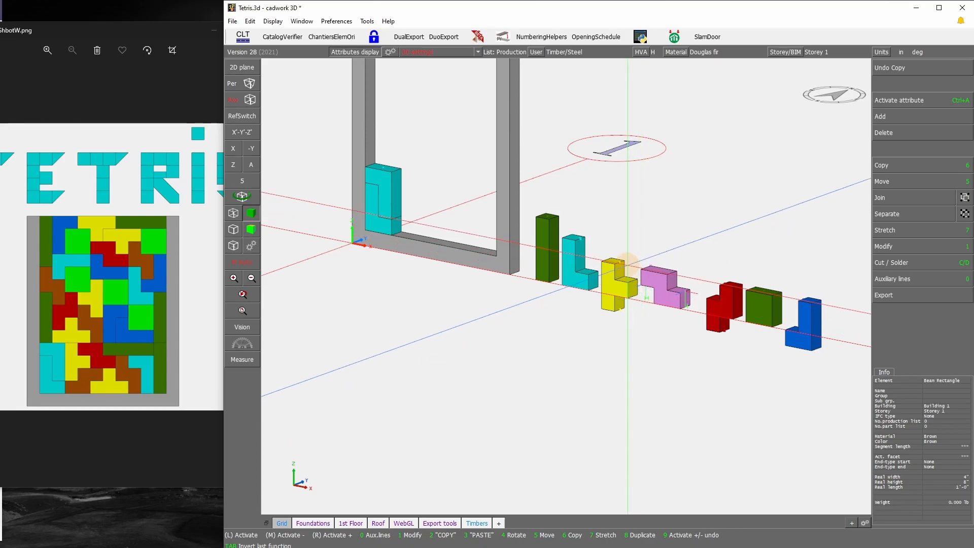
key(6)
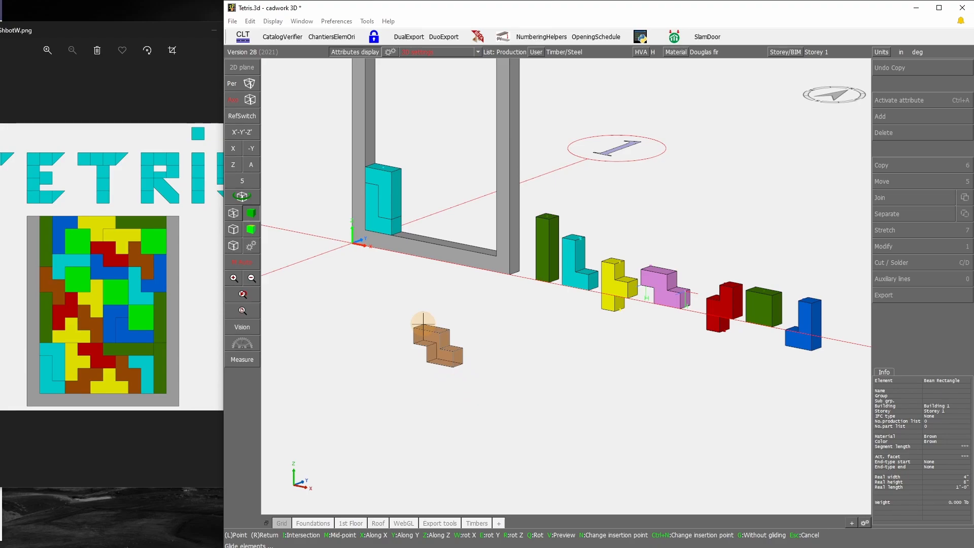
key(w)
key(w)
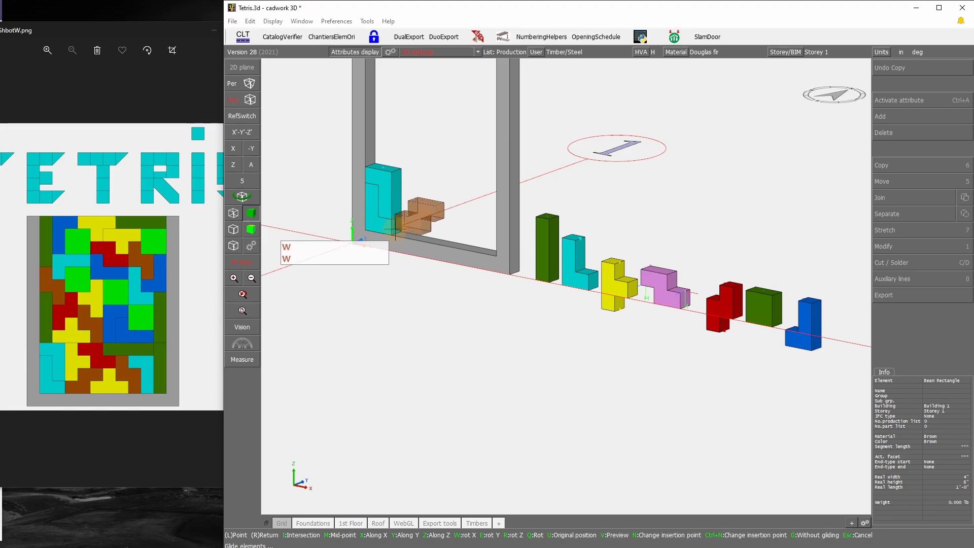
click(393, 231)
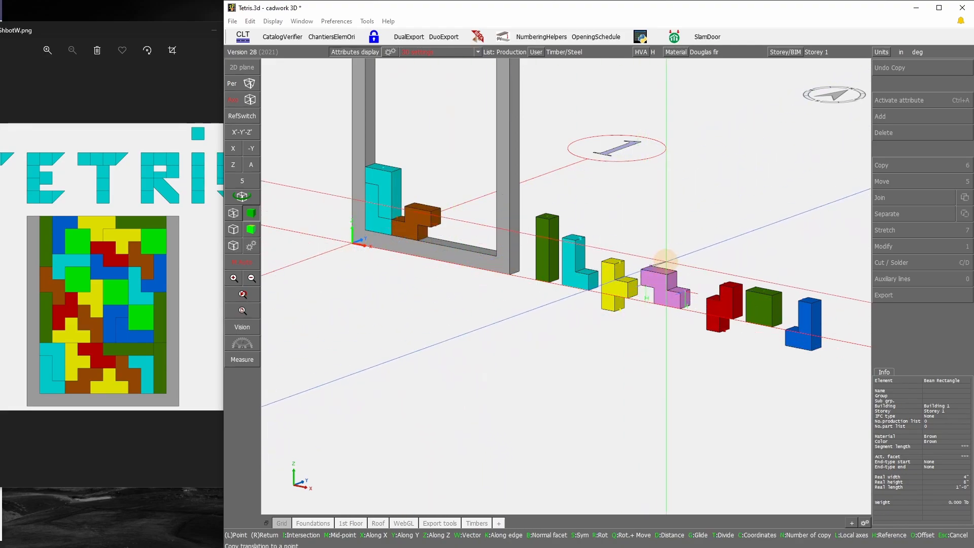
click(668, 264)
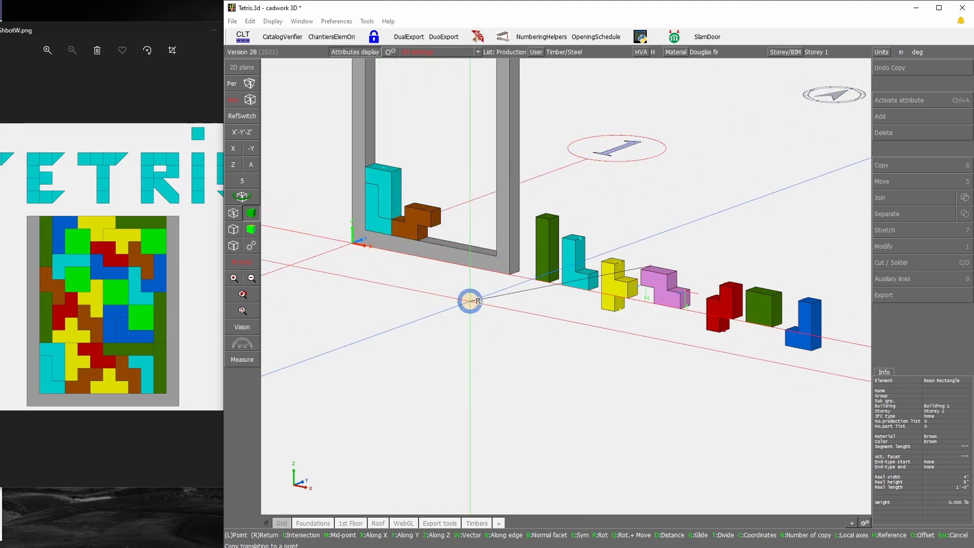
Copy the yellow T-shaped piece upright from the row into the frame, above the brown piece and against the cyan pieces.
click(601, 306)
key(6)
click(601, 307)
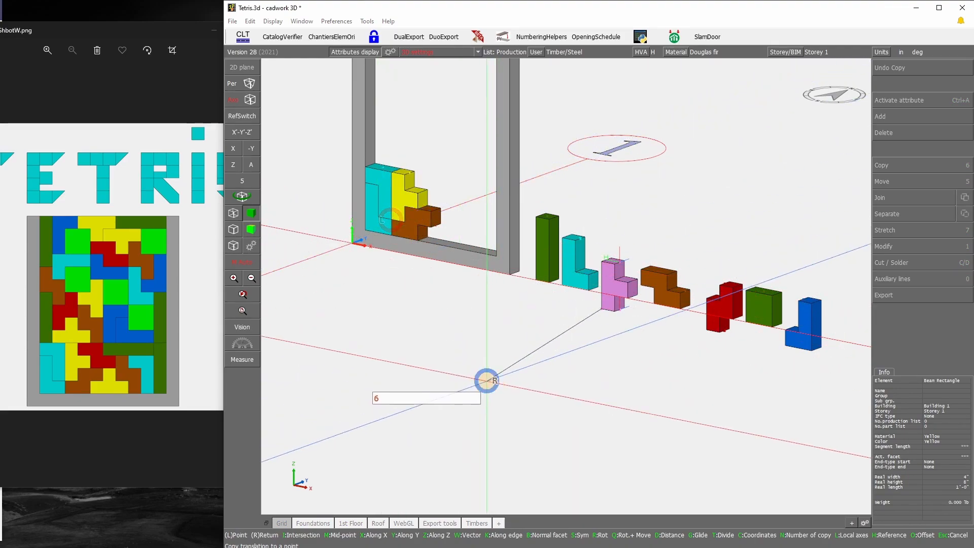
right_click(487, 381)
Copy the row's yellow piece, rotate it about the Y axis until its stub points up, and place it on the frame's base beside the brown piece.
click(601, 264)
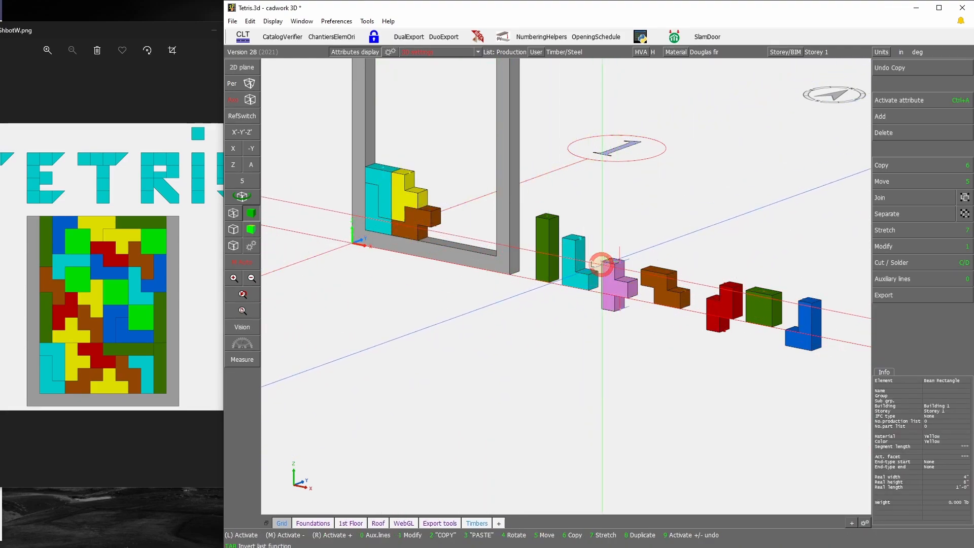
key(2)
click(602, 262)
key(3)
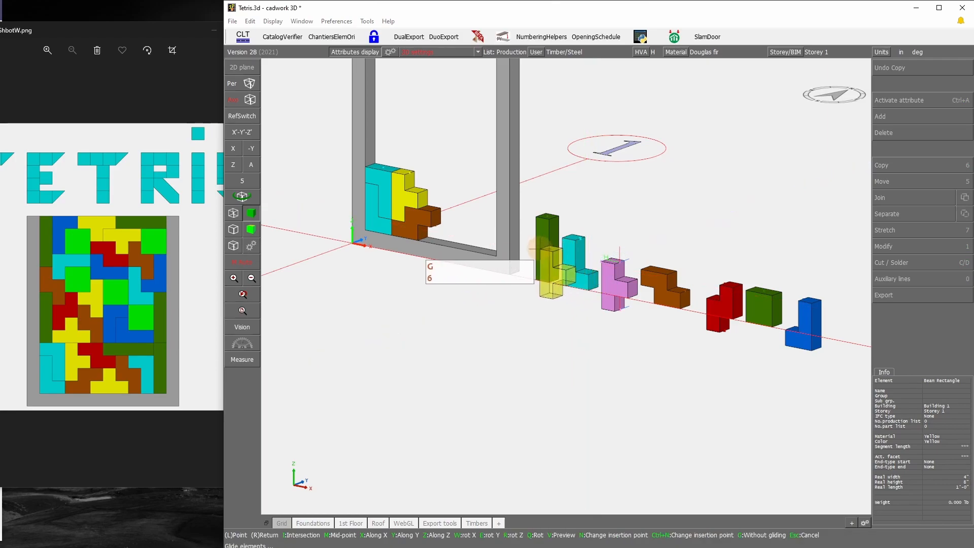
key(e)
key(e)
key(e)
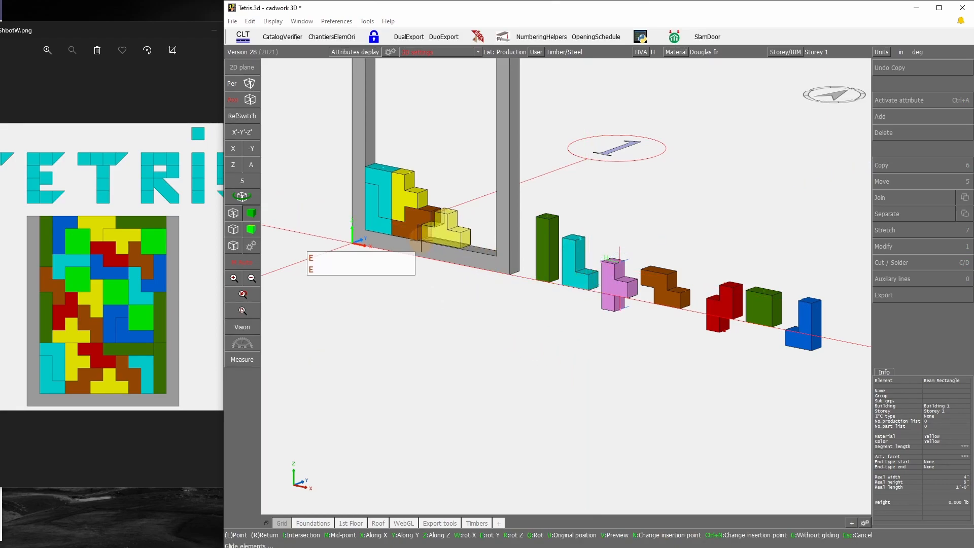
click(418, 240)
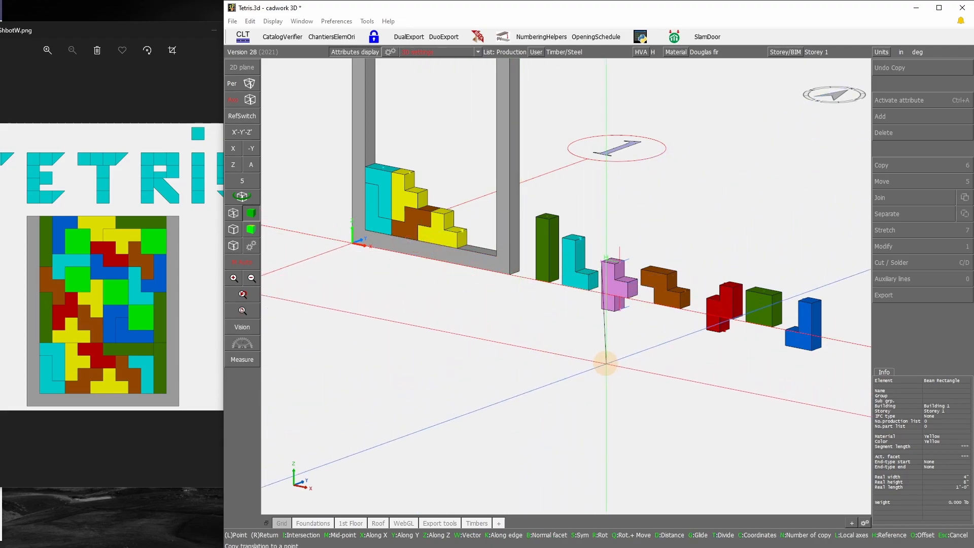
right_click(488, 324)
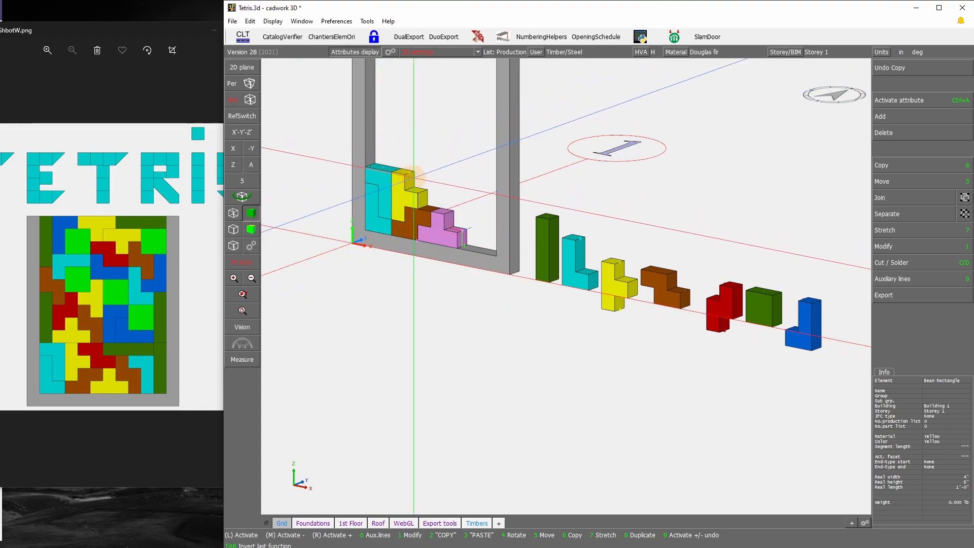
Copy the yellow piece on the frame's base onto the top of the cyan pieces, against the frame's left post.
scroll(376, 168, up, 3)
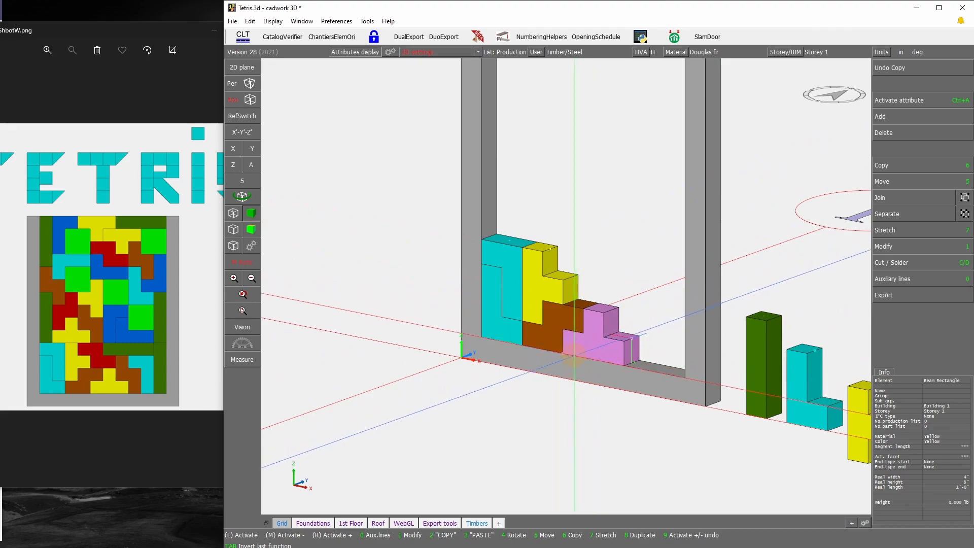
click(566, 351)
key(6)
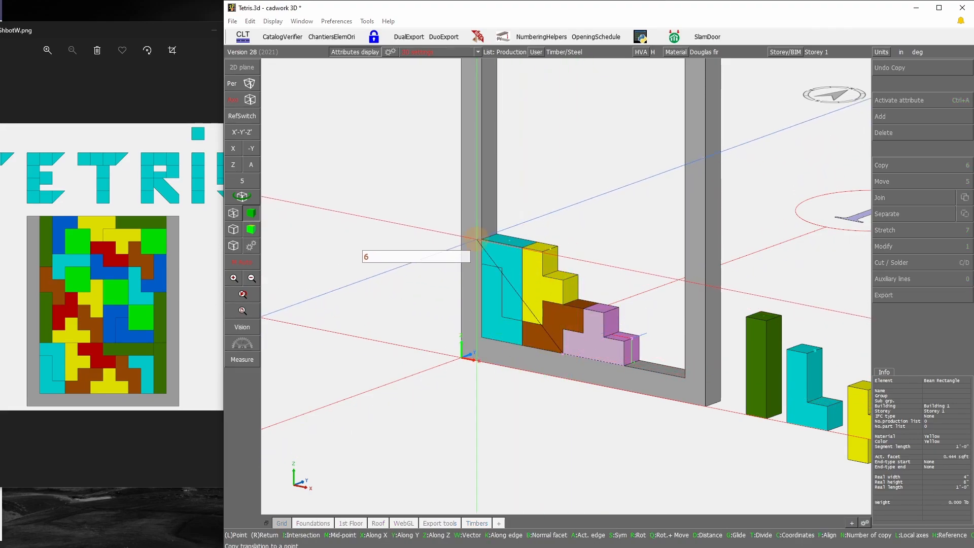
click(478, 236)
right_click(523, 318)
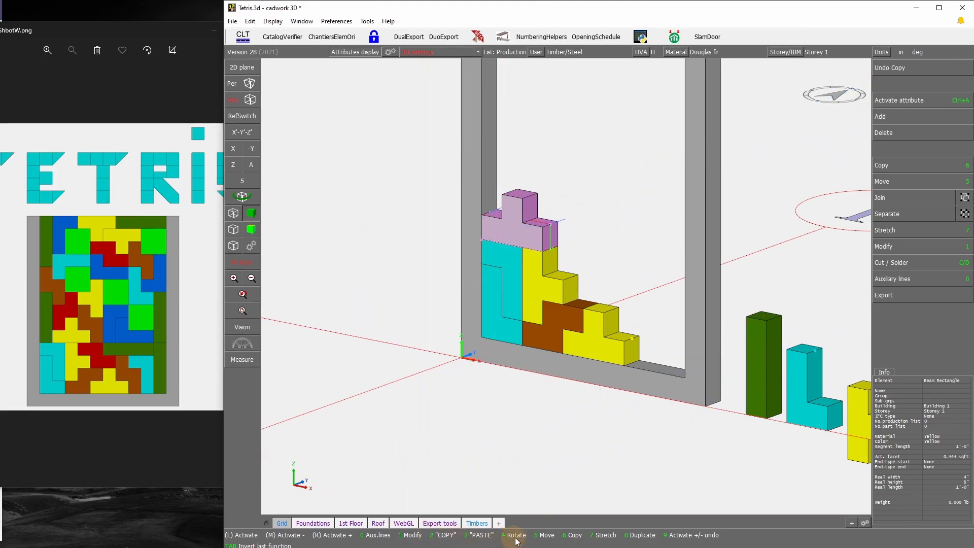
Move the uppermost yellow piece one block width along X away from the frame's left post, and clear the activation.
key(5)
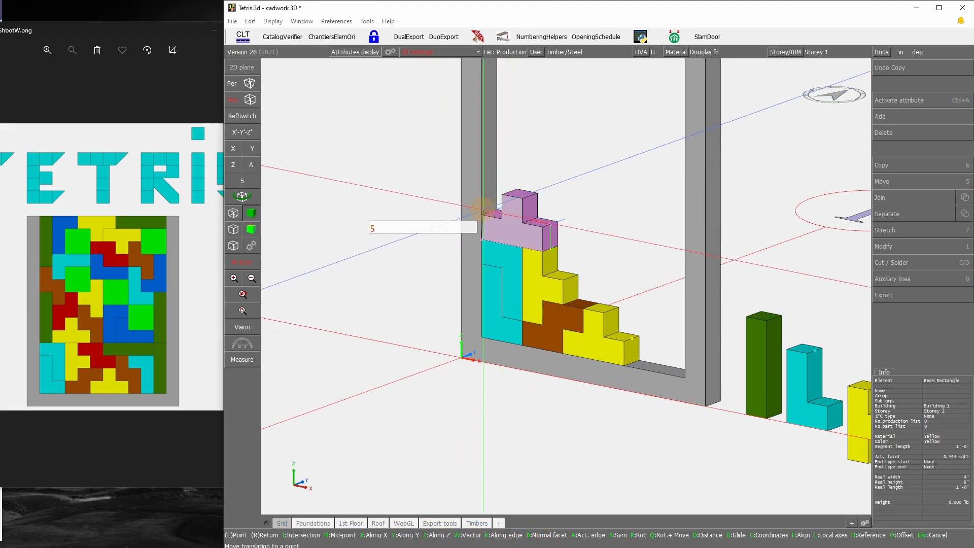
click(482, 239)
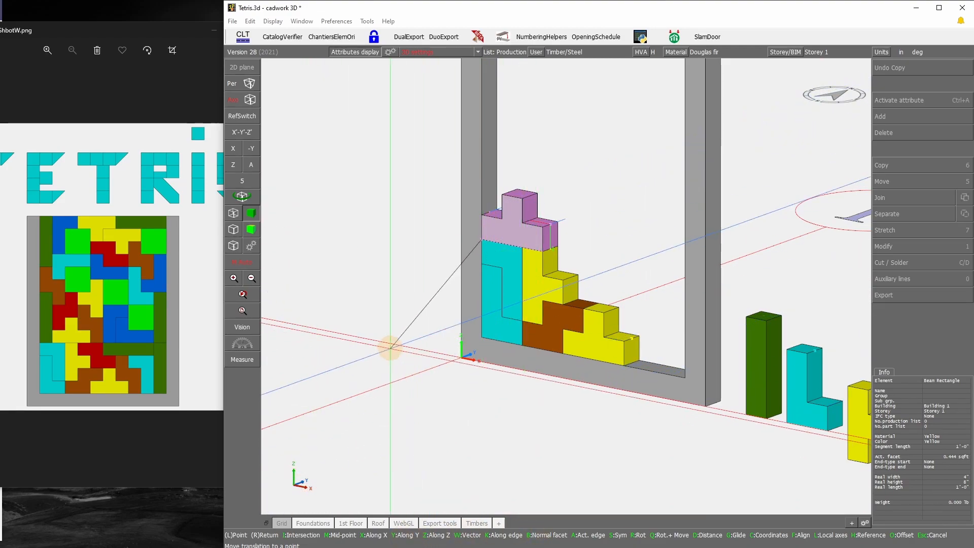
key(x)
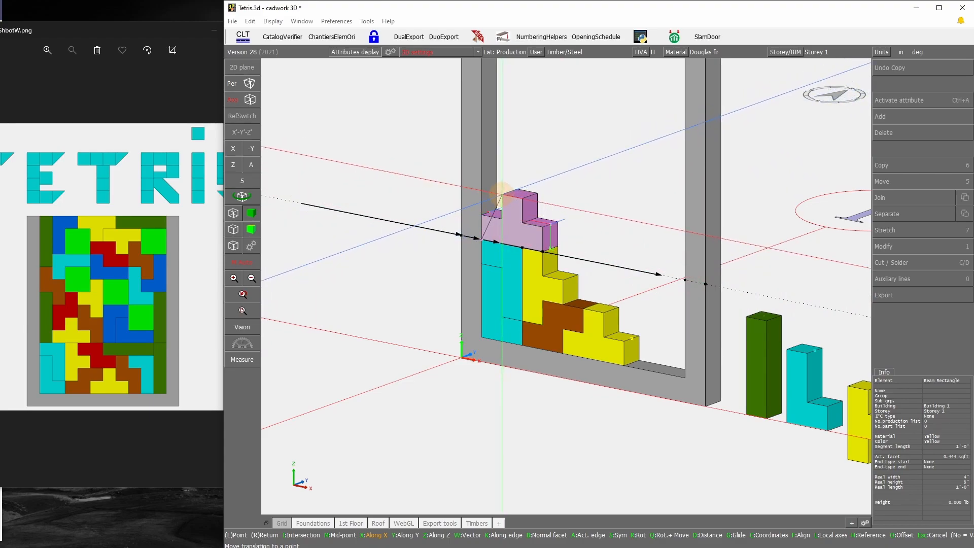
click(501, 193)
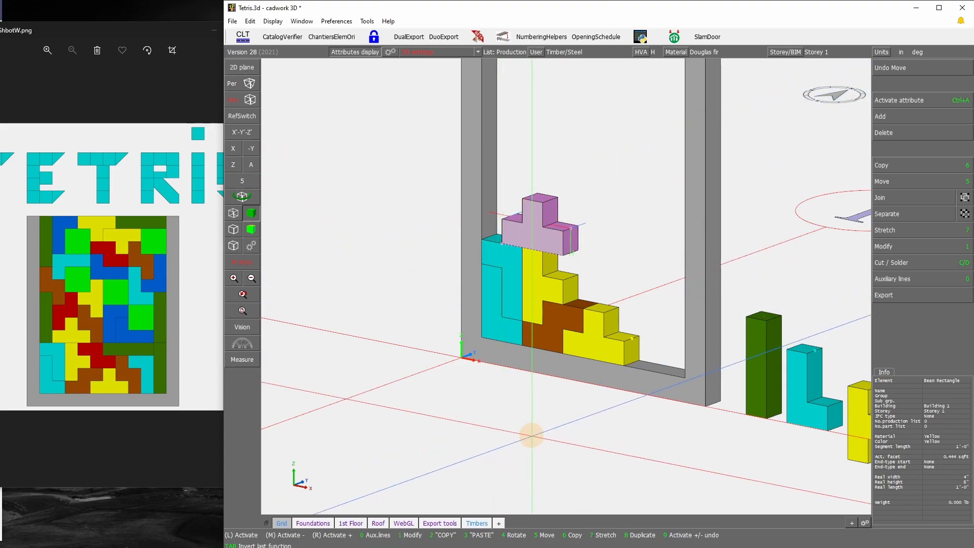
click(531, 435)
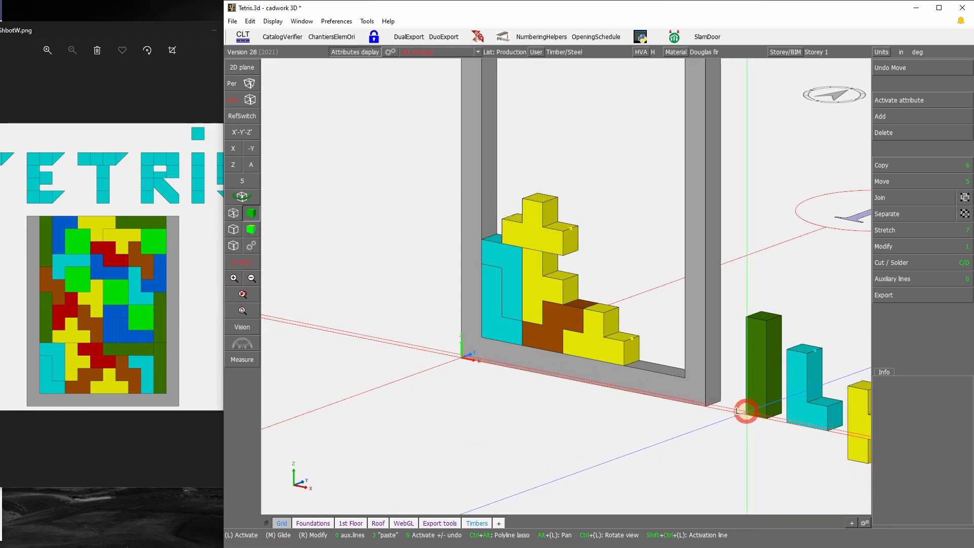
Copy the upright dark green beam from the row onto the cyan pieces, between the frame's left post and the yellow piece.
click(746, 411)
key(6)
click(746, 411)
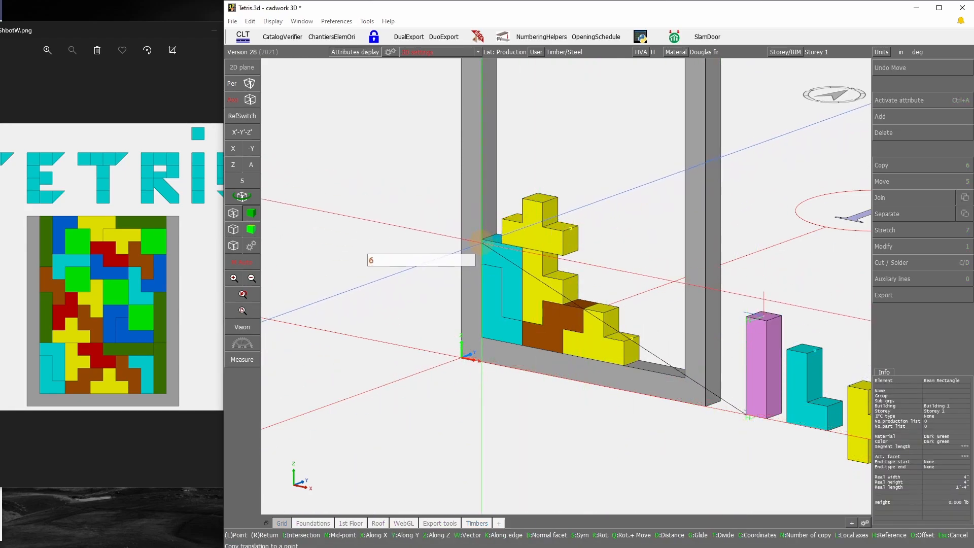
click(500, 179)
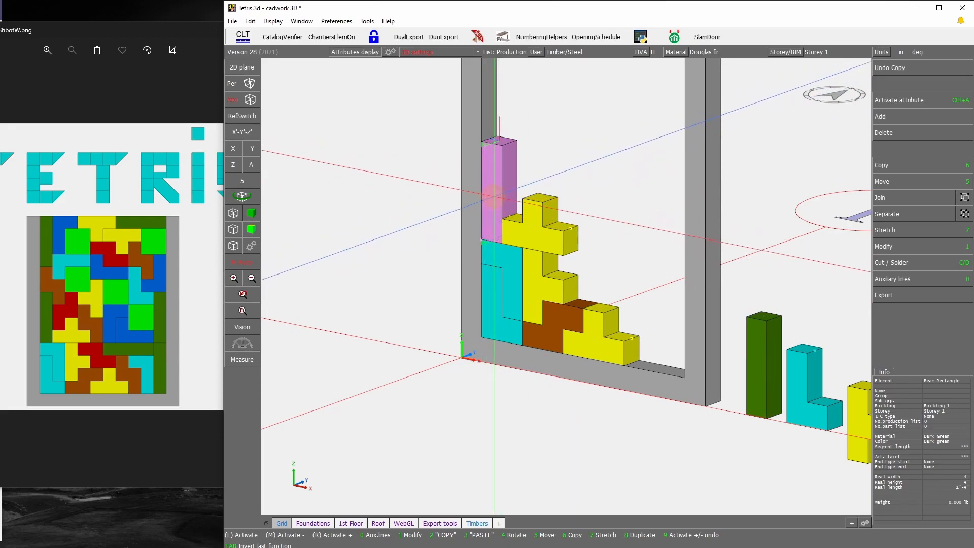
click(599, 212)
Copy the red piece from the row onto the uppermost yellow piece, against the dark green beam, and clear the activation.
scroll(568, 284, down, 2)
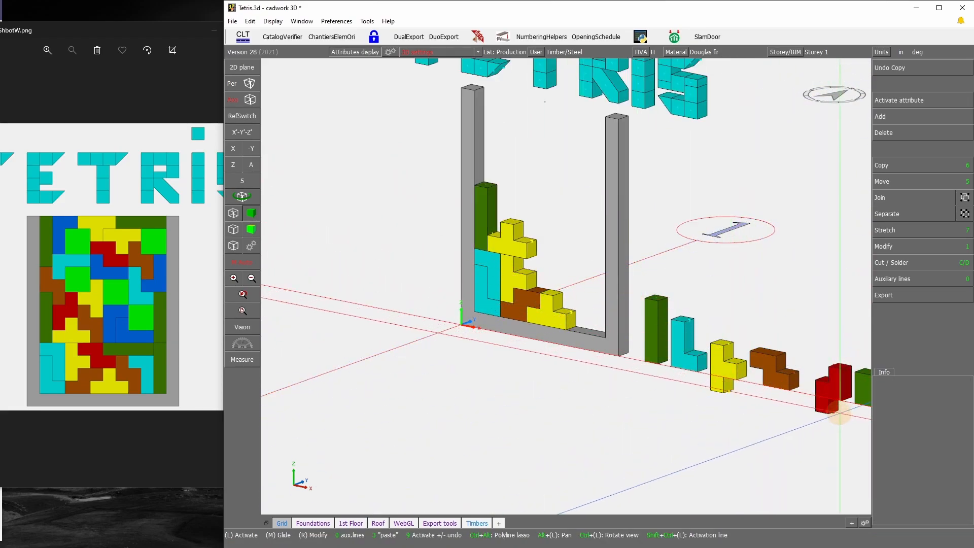
click(813, 409)
key(6)
click(813, 408)
scroll(550, 263, up, 3)
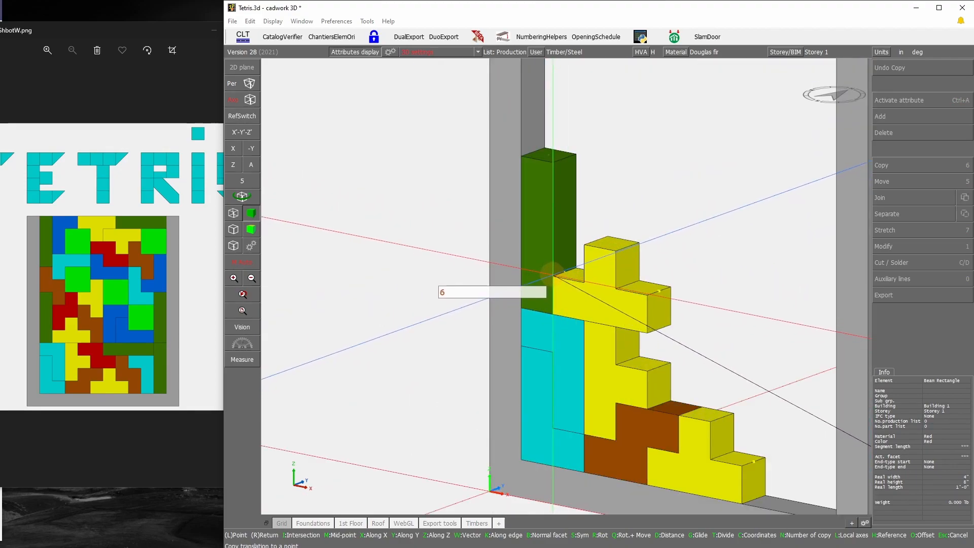
click(554, 277)
right_click(701, 200)
click(734, 273)
Copy the row's red piece, rotate it about the Y axis while gliding, fit it into the gap between the yellow pieces, and clear the activation.
scroll(567, 286, down, 4)
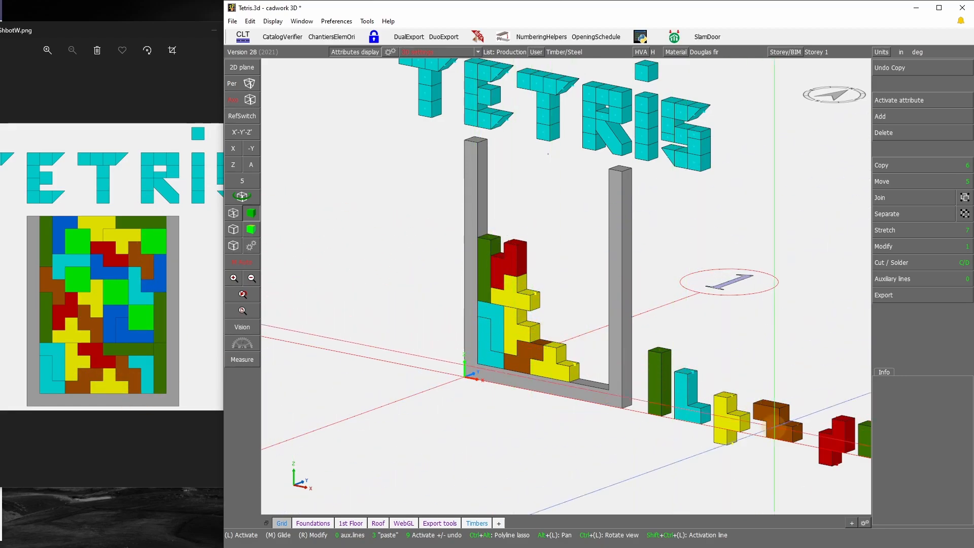
scroll(804, 461, up, 2)
click(577, 295)
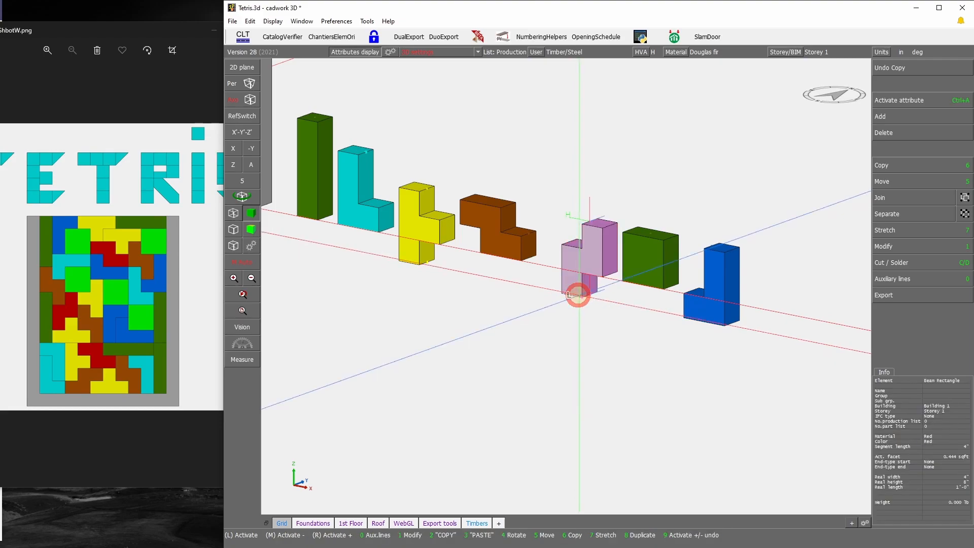
key(6)
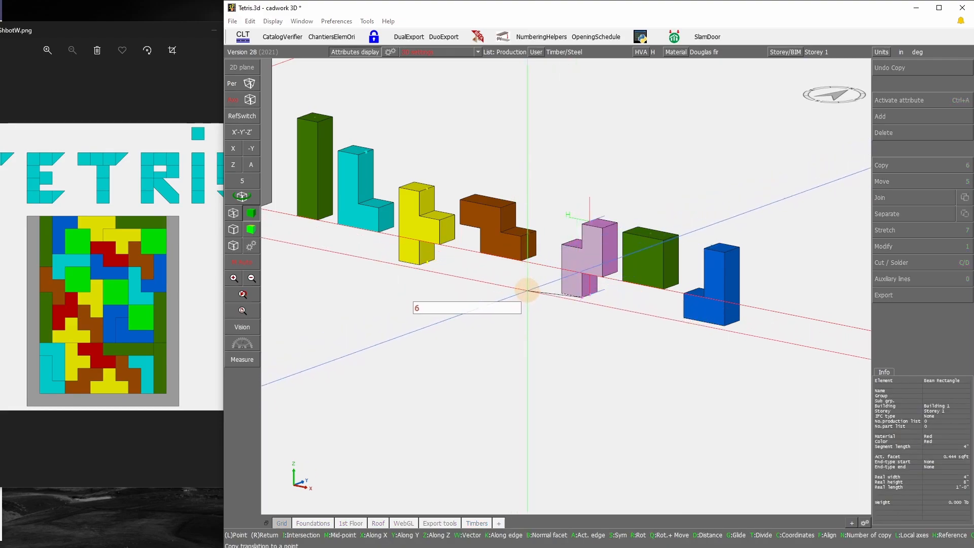
click(527, 290)
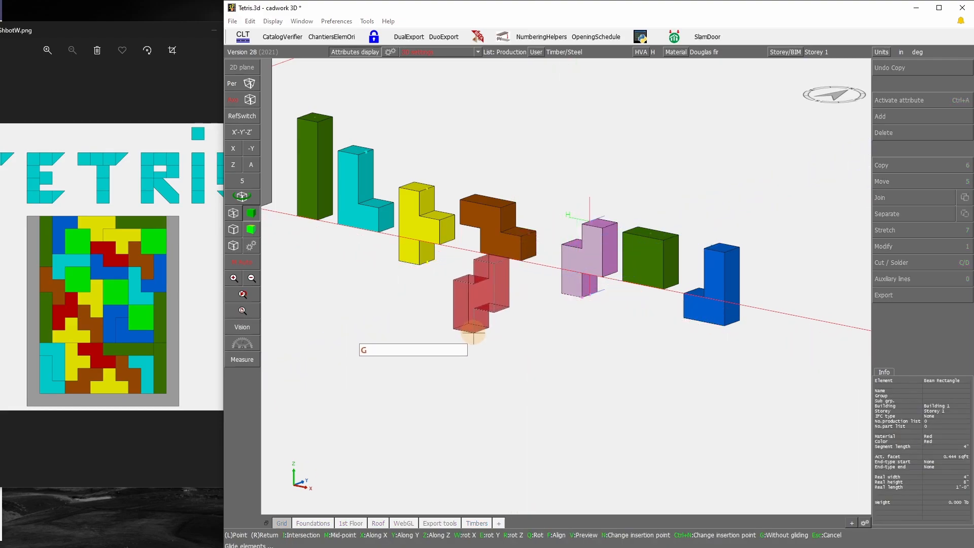
key(e)
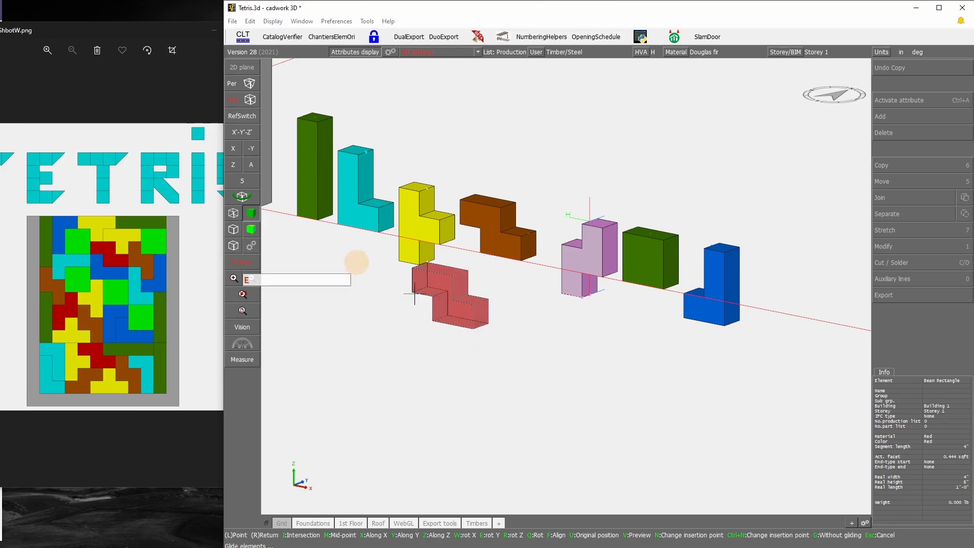
scroll(400, 287, down, 4)
scroll(517, 234, up, 4)
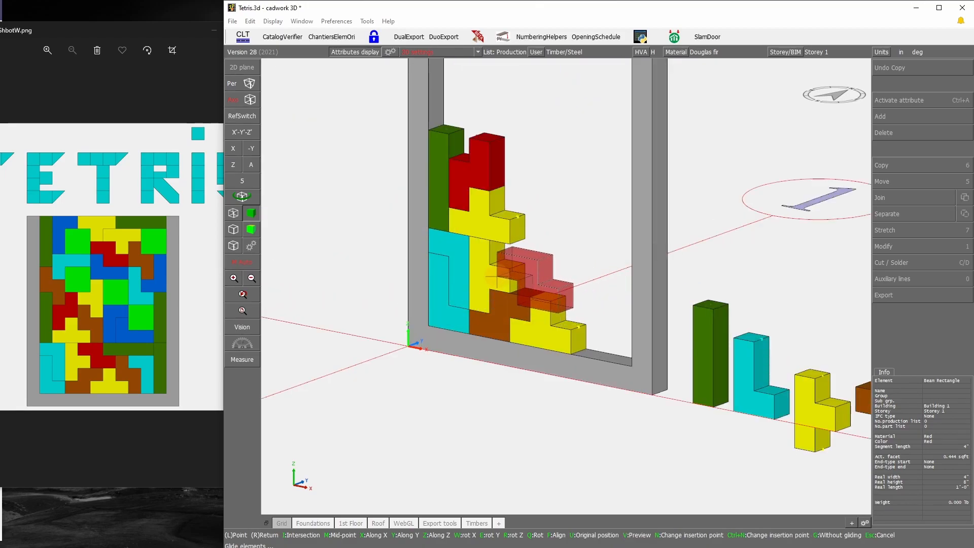
click(576, 406)
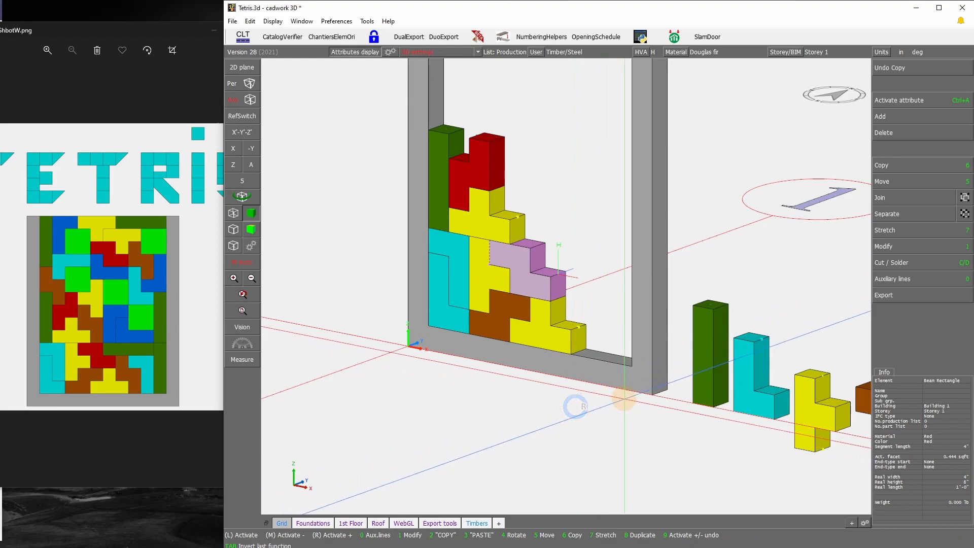
scroll(764, 274, down, 2)
click(776, 241)
scroll(558, 284, down, 3)
scroll(565, 267, up, 3)
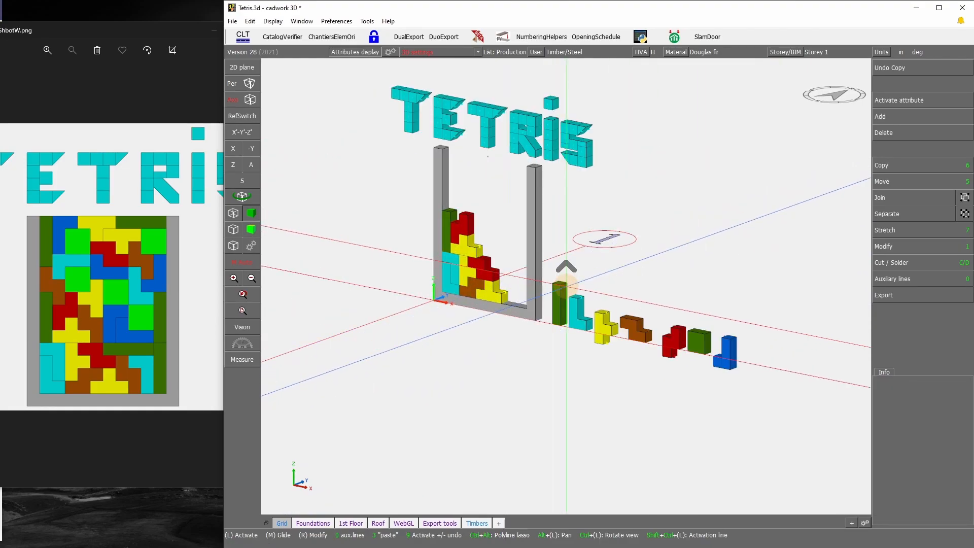